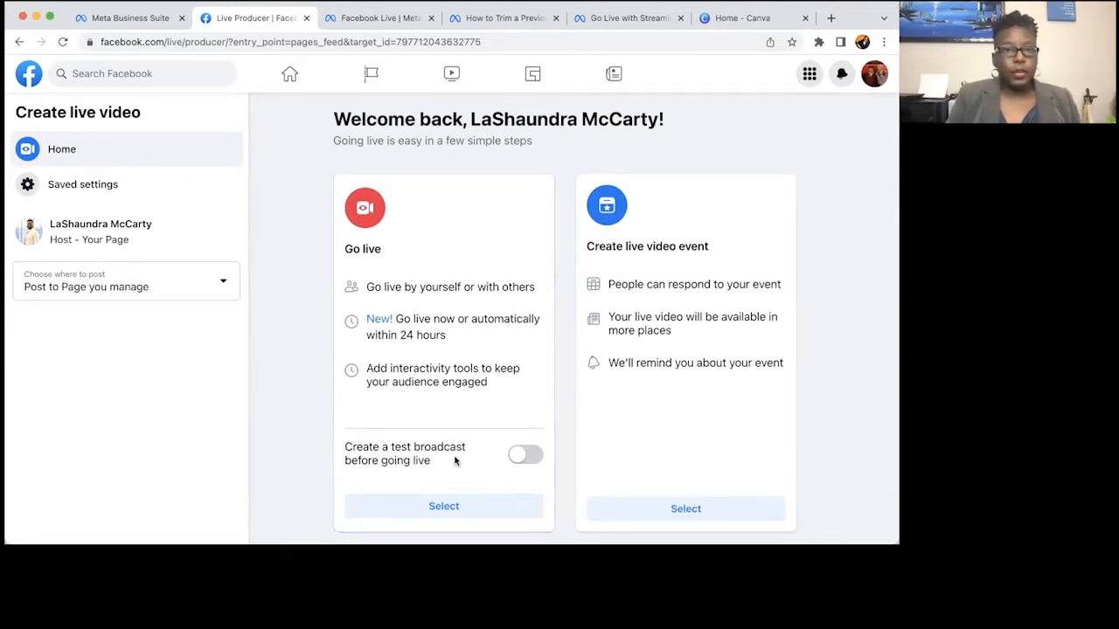
Turn on 'Create a test broadcast before going live' in the Go live card.
click(525, 455)
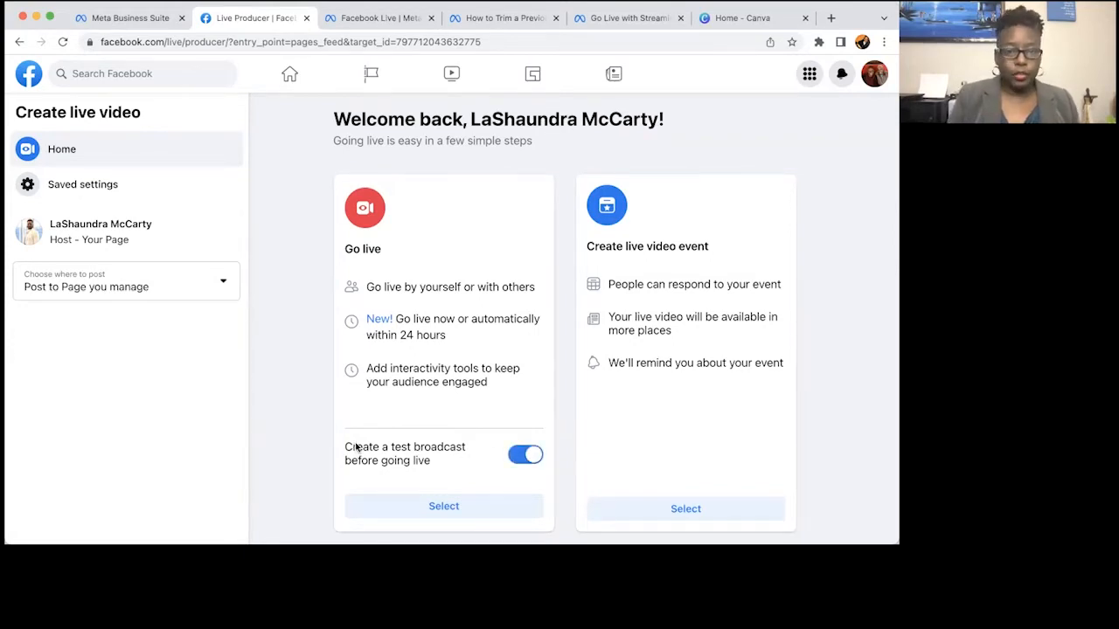
scroll(318, 457, down, 3)
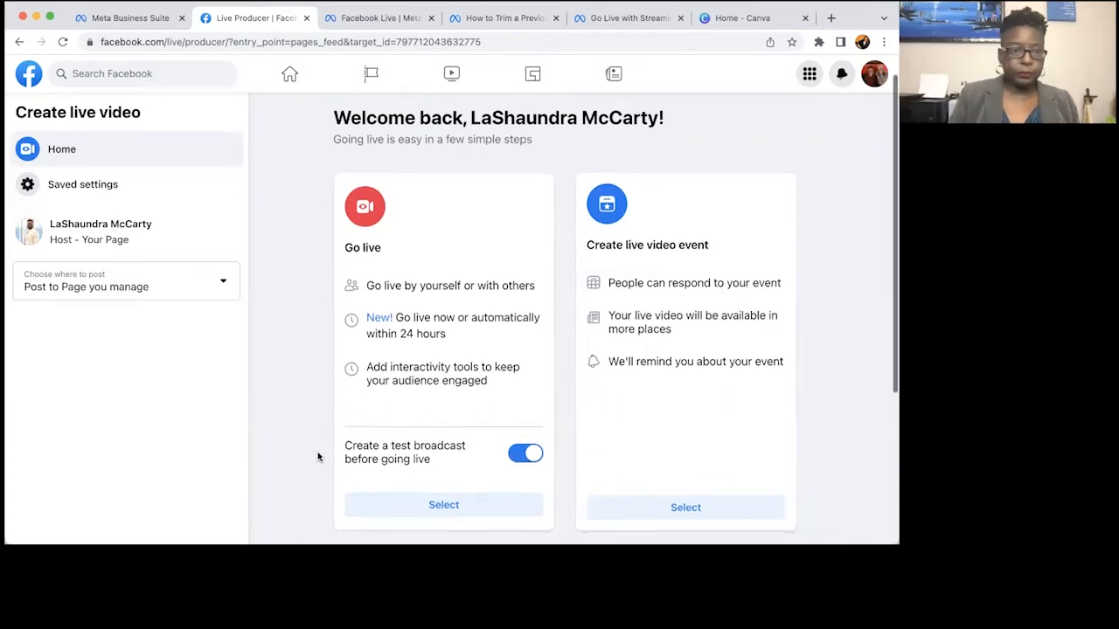
scroll(318, 456, down, 2)
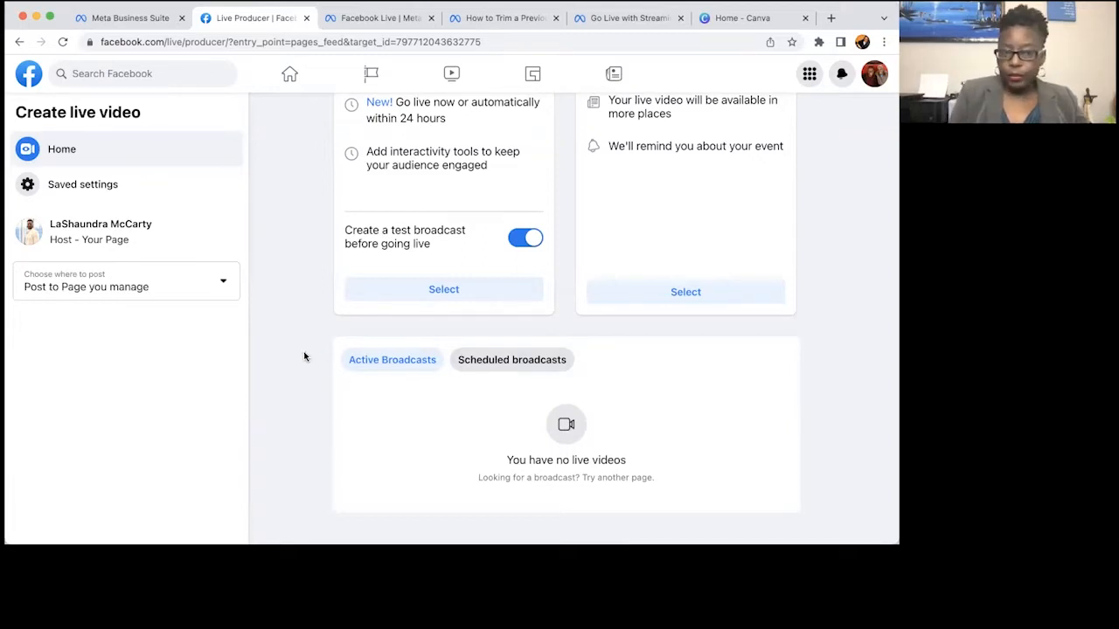
scroll(305, 357, up, 1)
scroll(305, 357, up, 3)
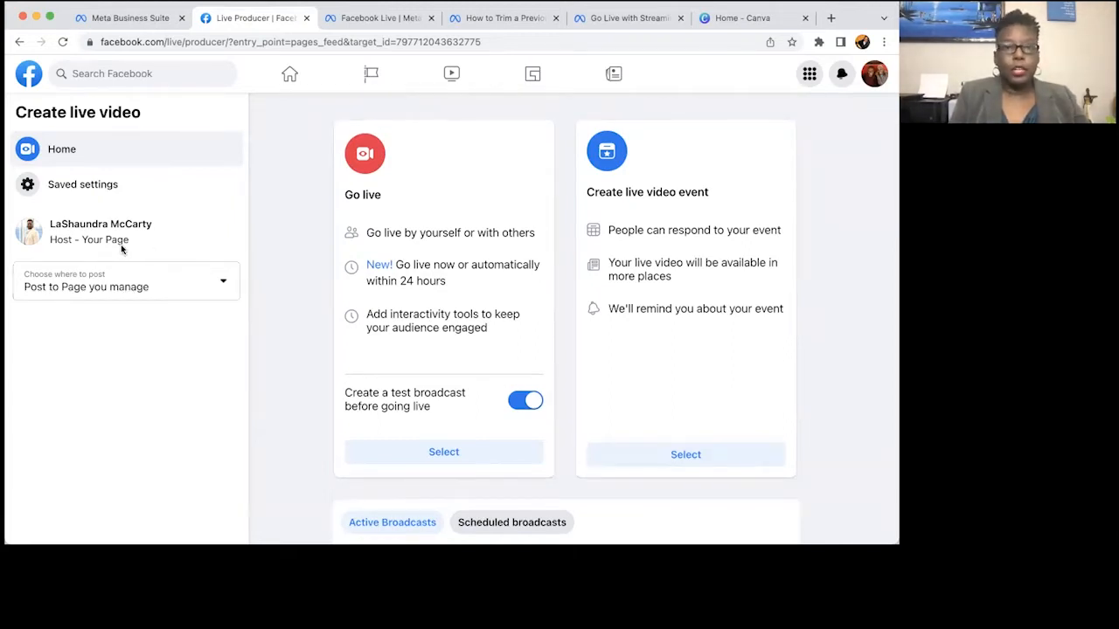
Review the 'Choose where to post' options without changing them, then begin live video setup.
click(223, 284)
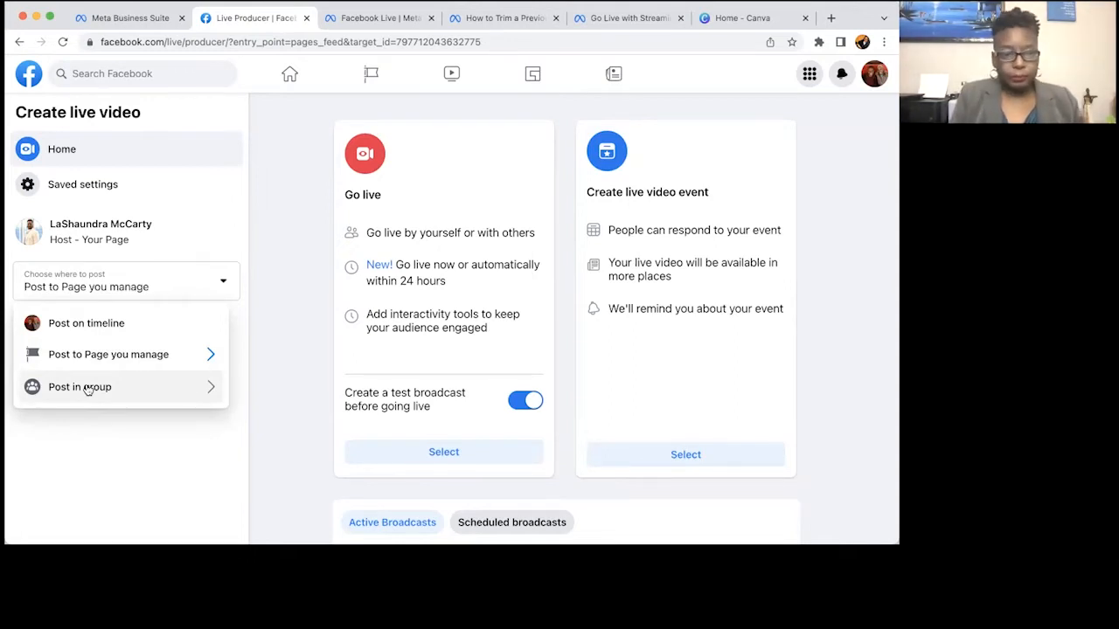
click(280, 352)
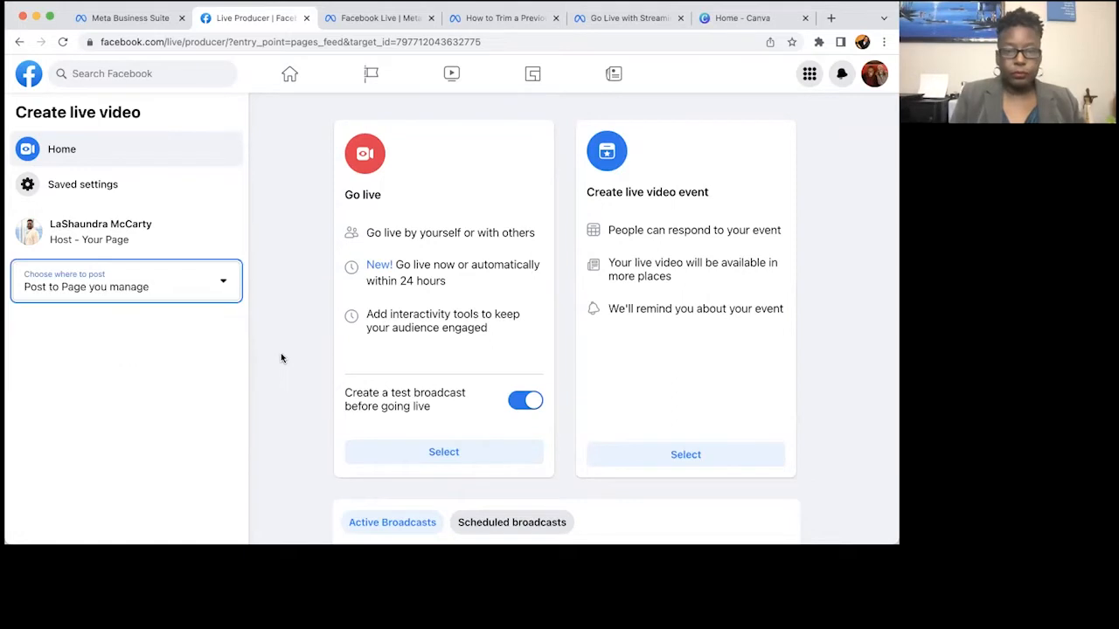
click(434, 452)
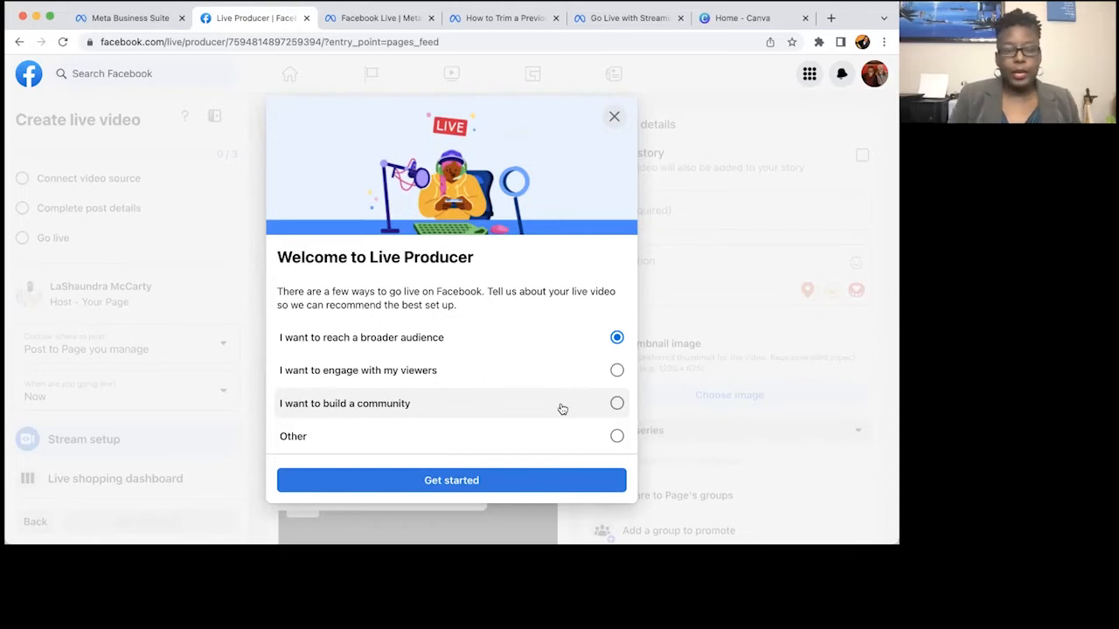
Answer the welcome survey with 'I want to build a community' and complete the guided tour.
click(617, 404)
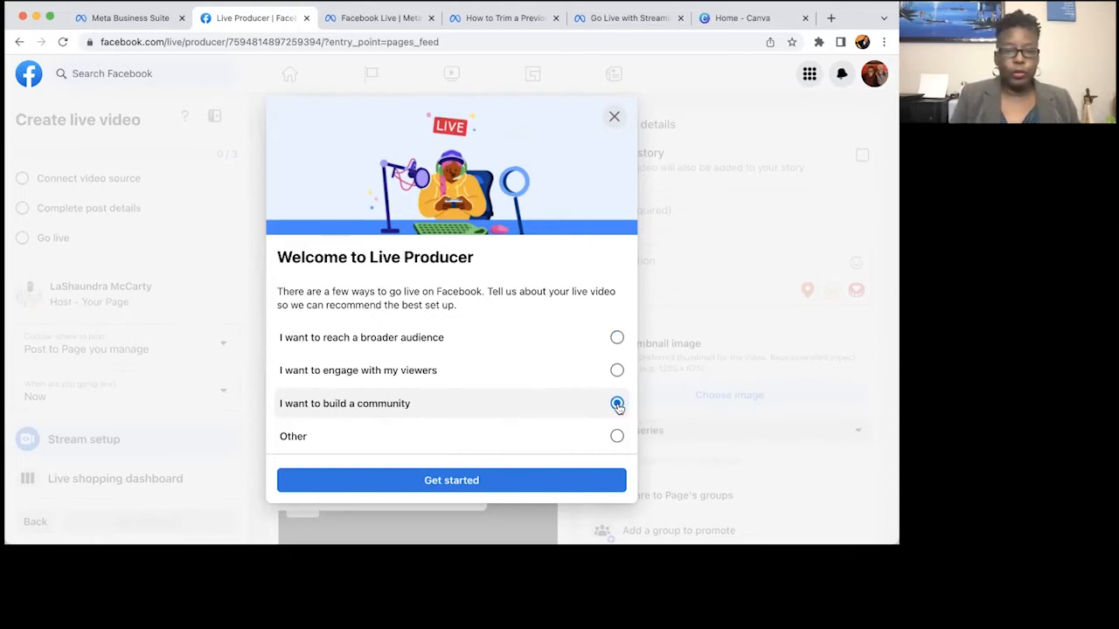
click(493, 481)
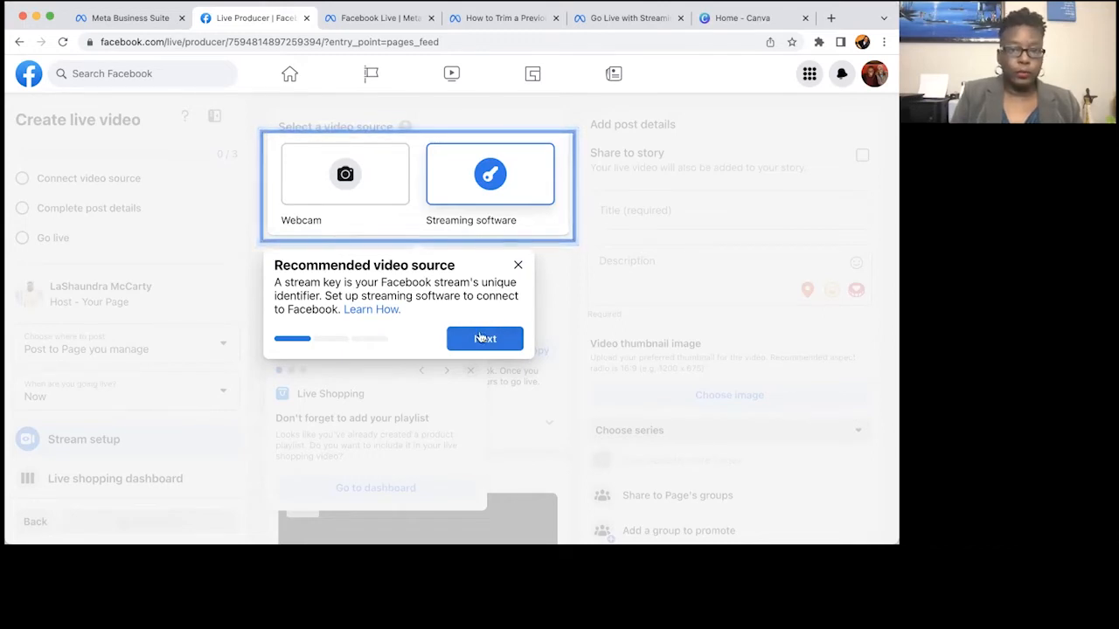
click(475, 339)
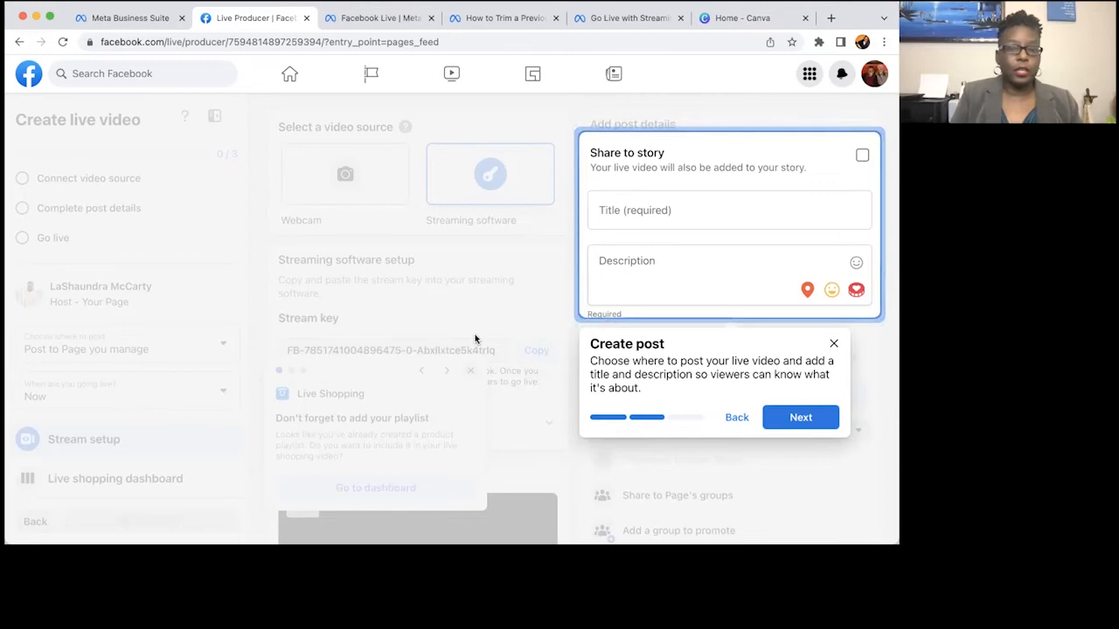
click(813, 418)
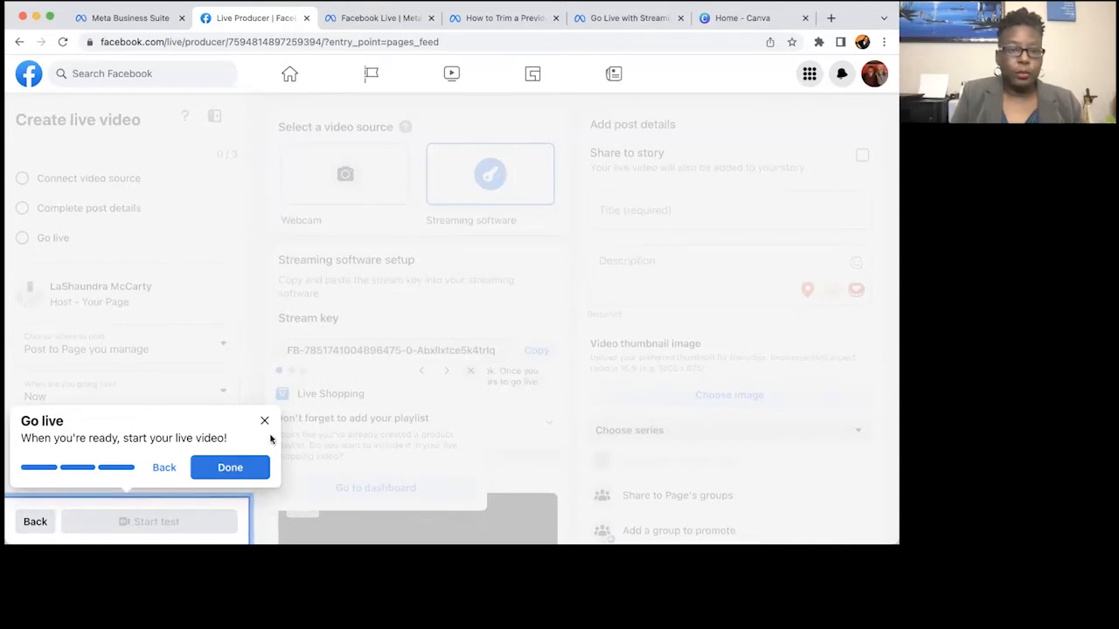
click(231, 468)
click(469, 371)
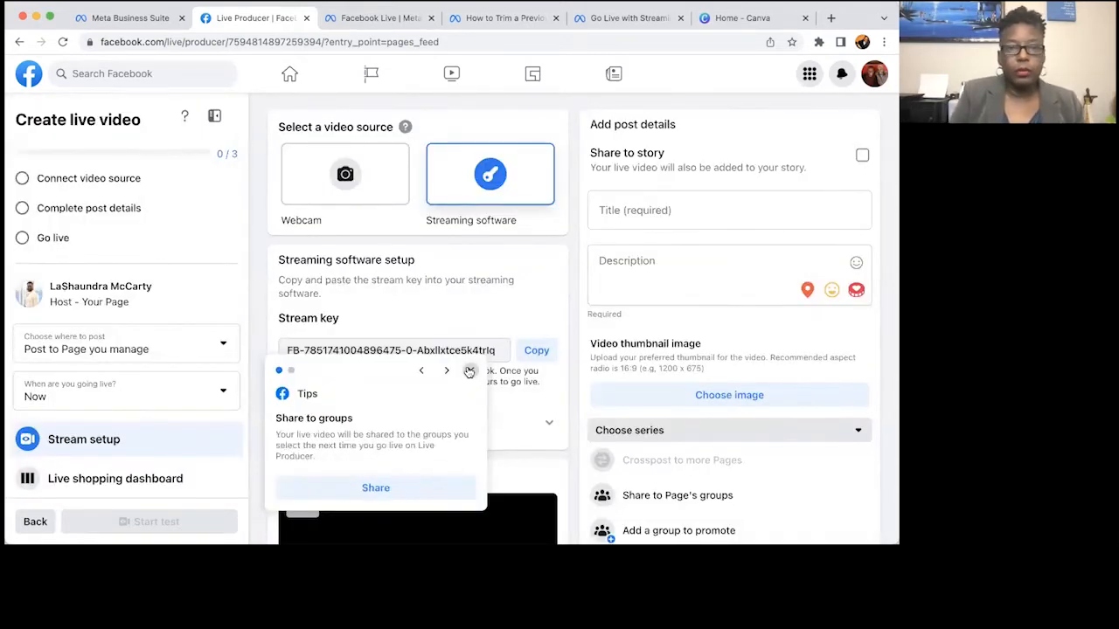
Dismiss the Share to groups and Save settings tips and choose Webcam as video source.
click(469, 370)
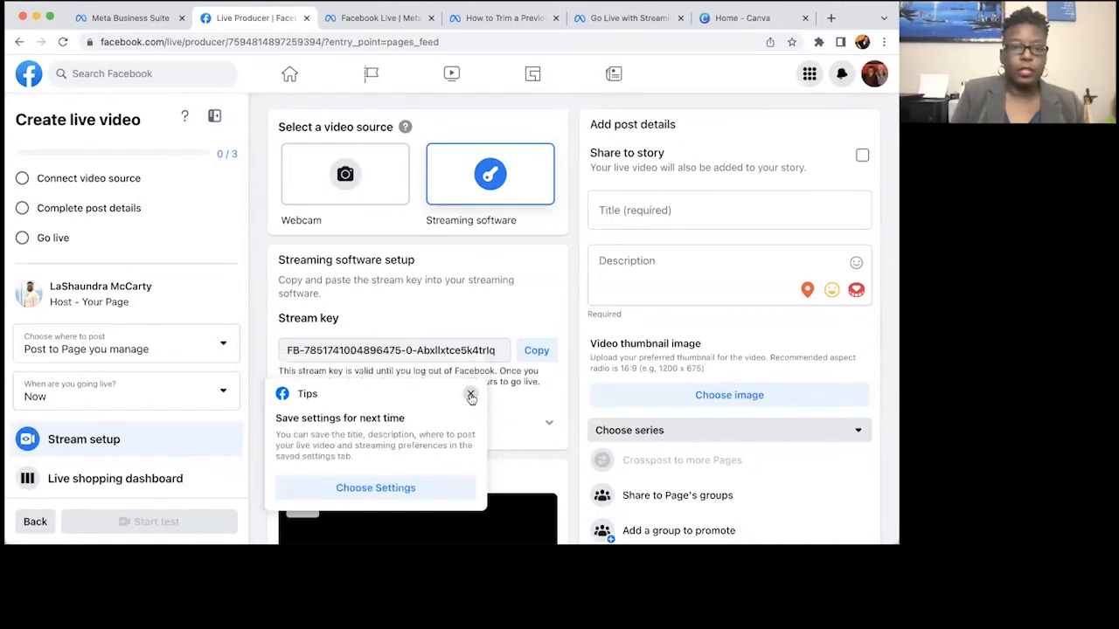
click(471, 397)
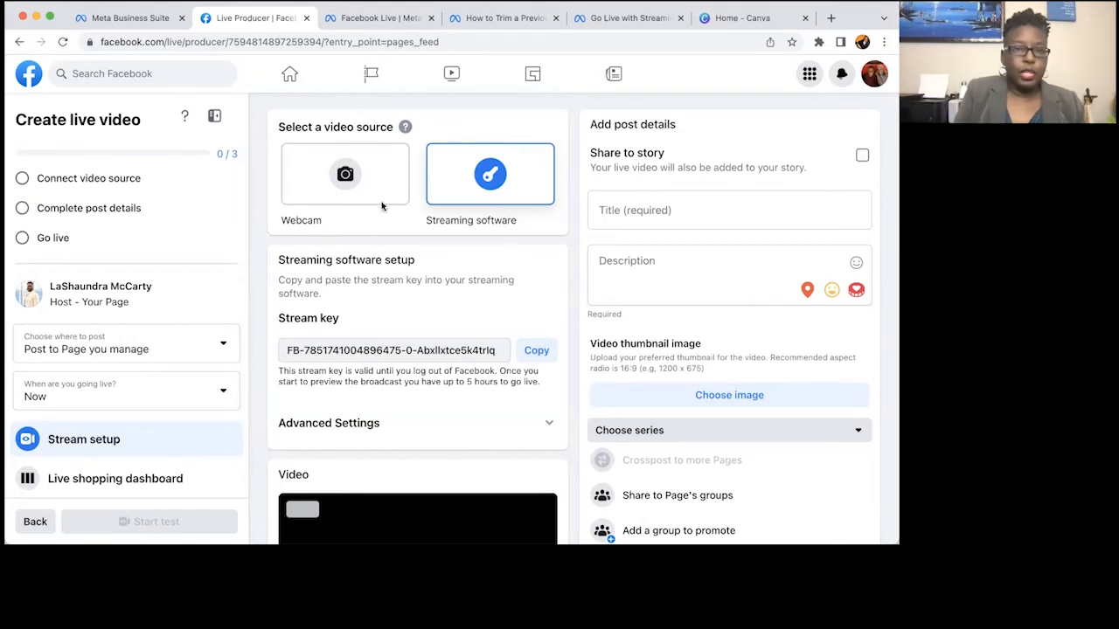
click(373, 187)
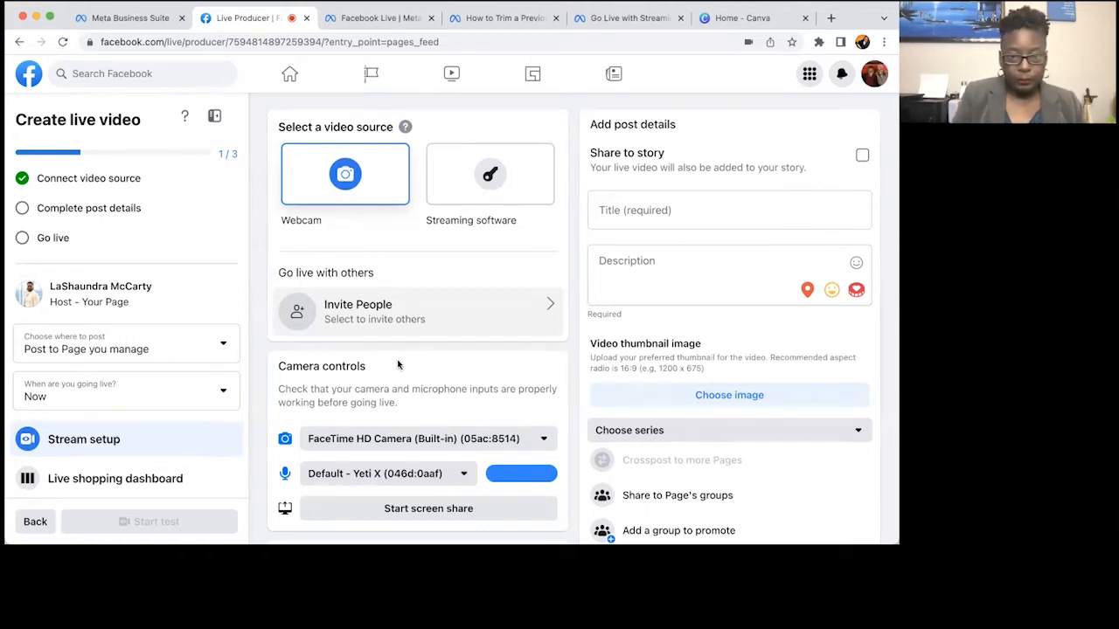
Give the post the title 'Test' and the description 'Test stream'.
scroll(407, 362, down, 1)
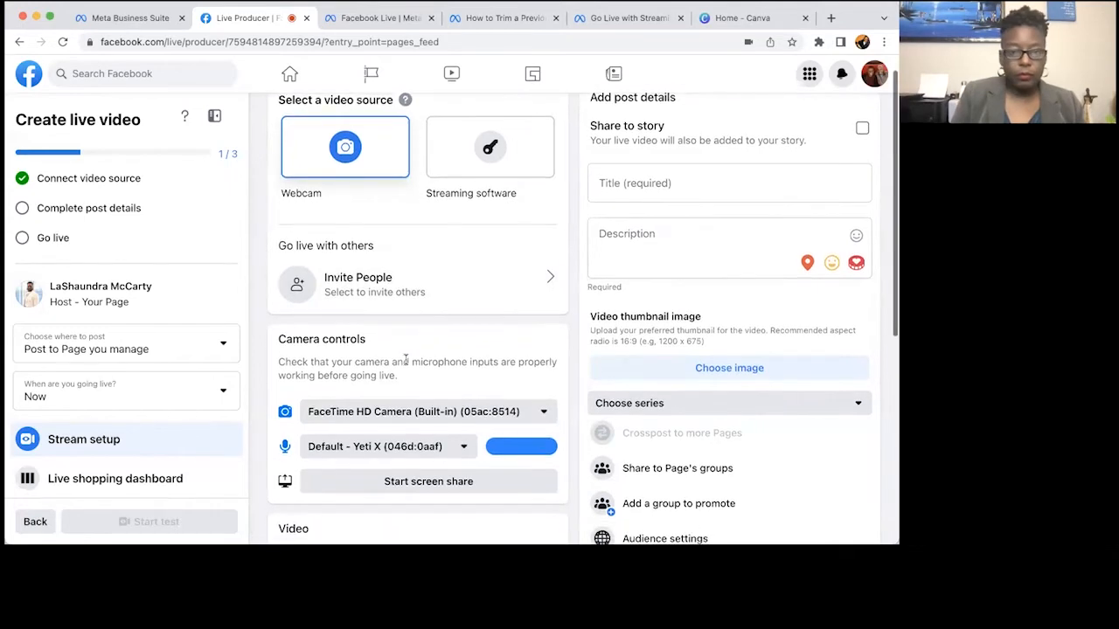
click(639, 185)
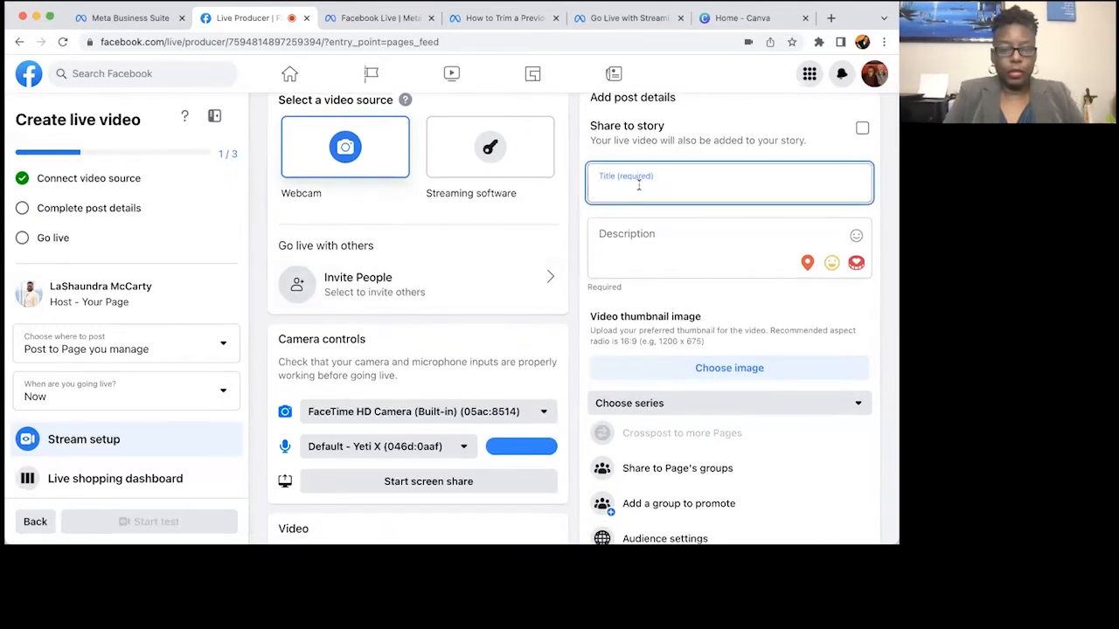
text(Test)
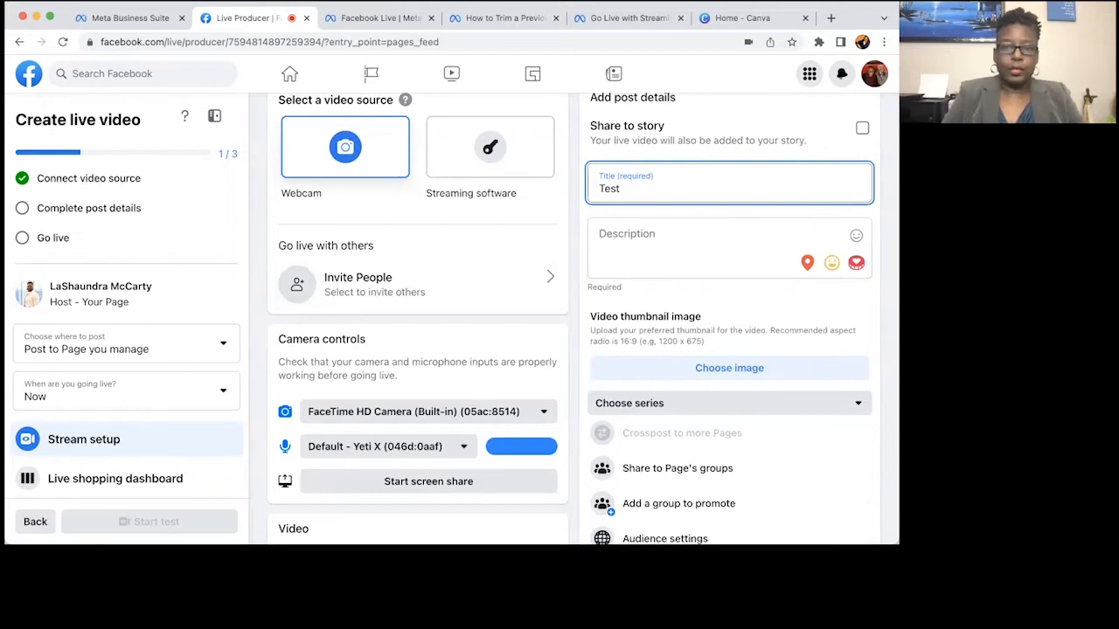
click(644, 232)
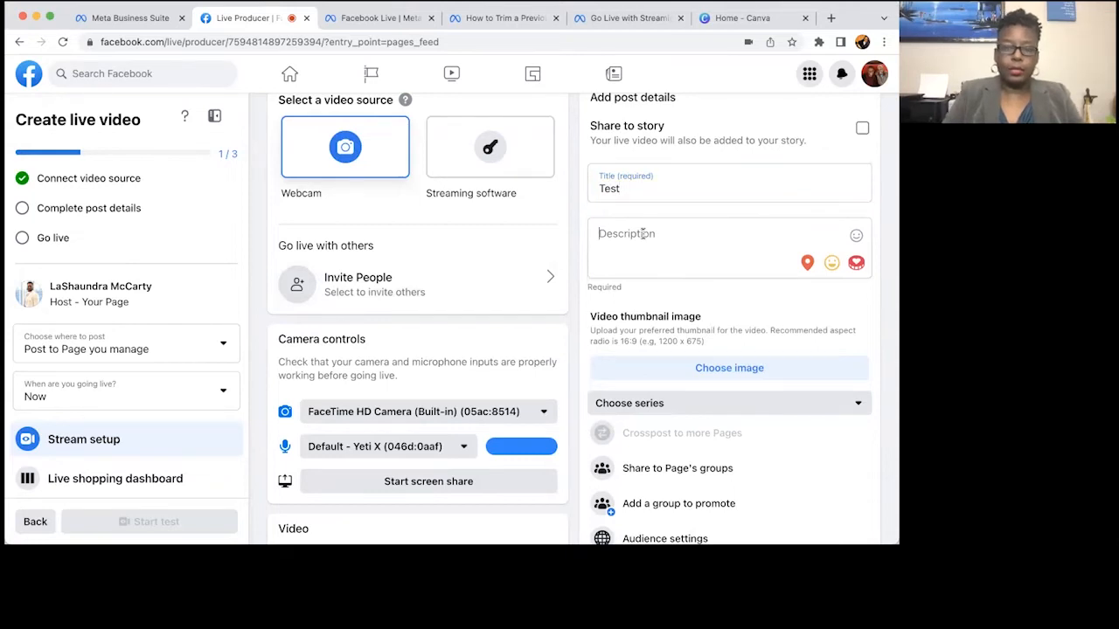
text(Test stream)
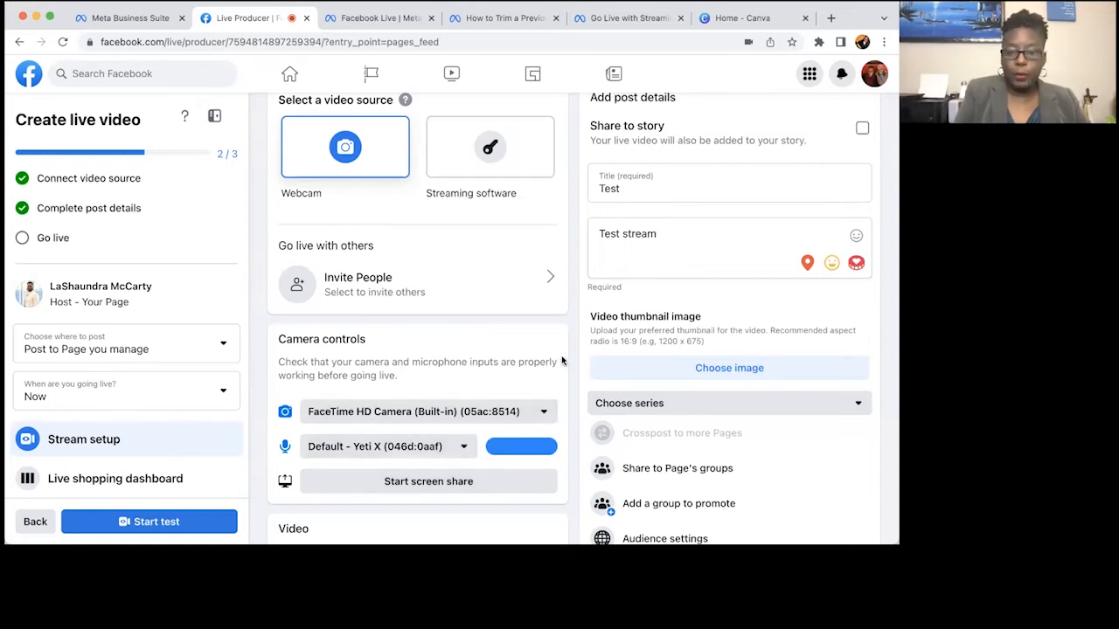
scroll(562, 360, down, 2)
scroll(562, 360, down, 5)
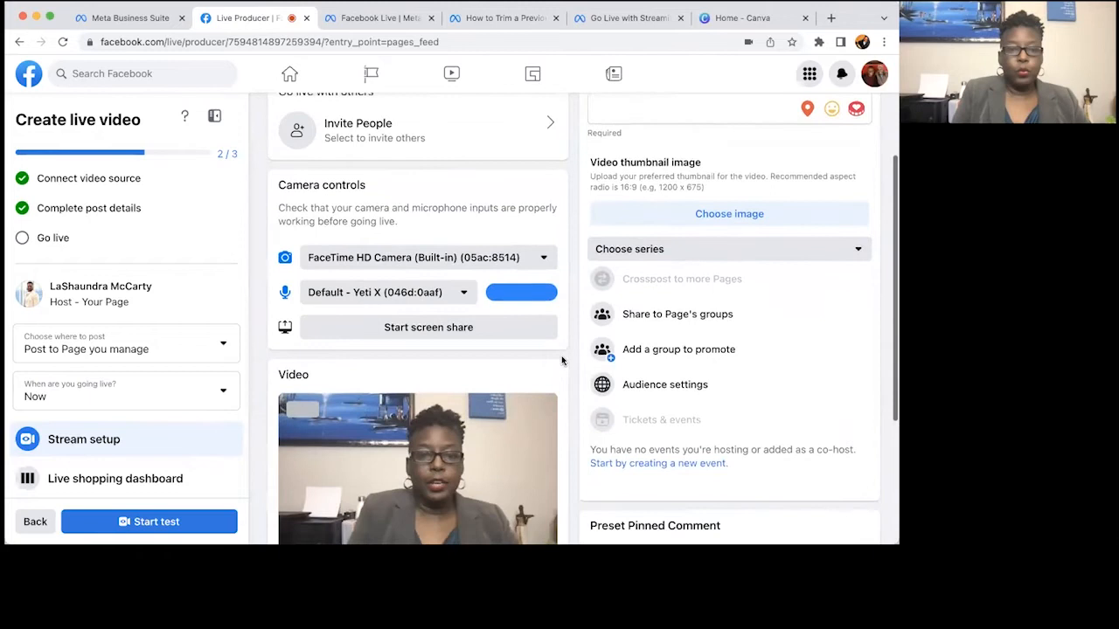
scroll(563, 360, down, 2)
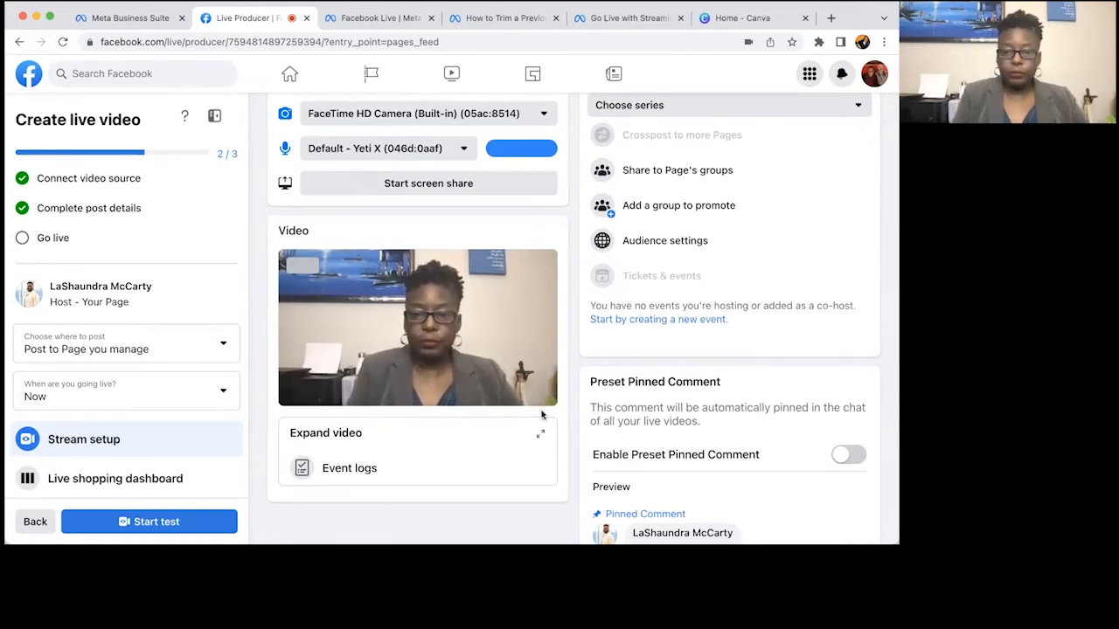
scroll(592, 364, down, 2)
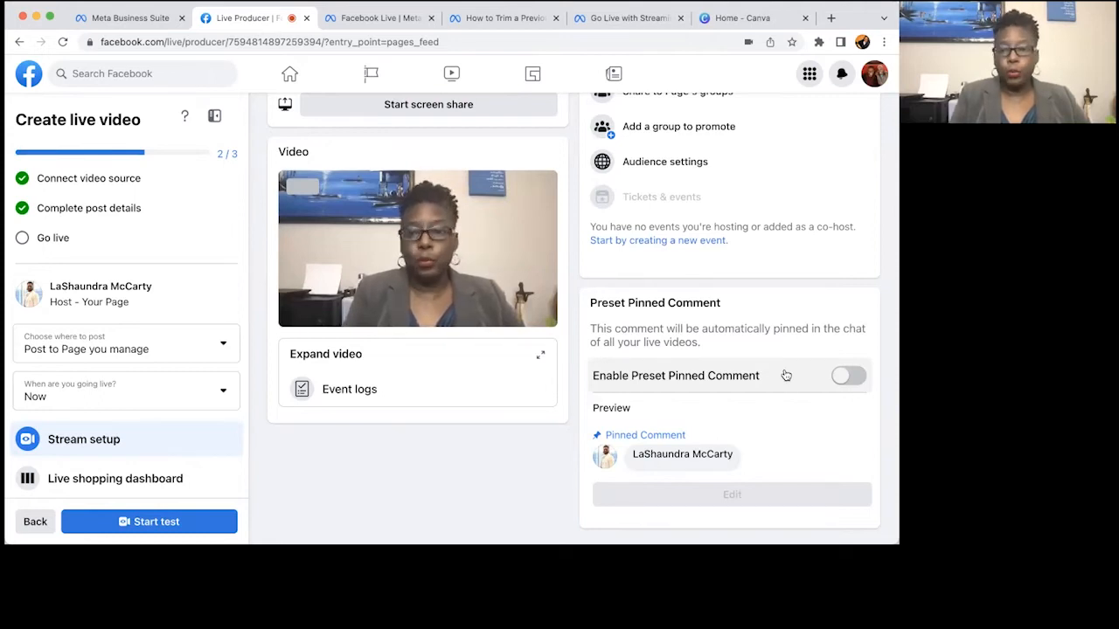
Enable and save a preset pinned comment thanking viewers for joining and asking where they're from.
click(848, 376)
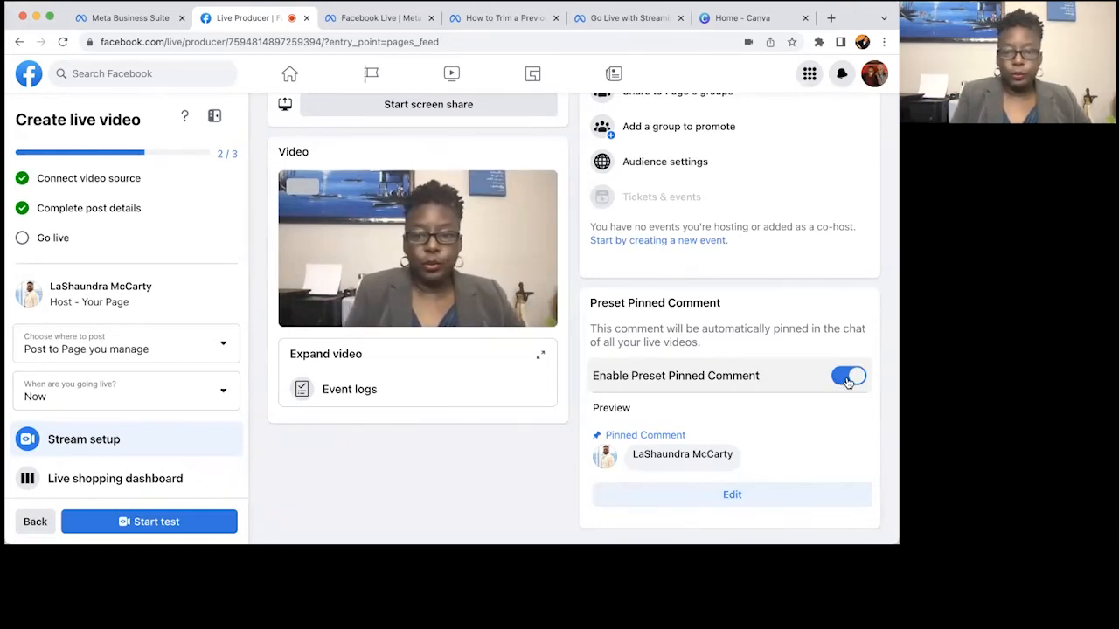
click(722, 498)
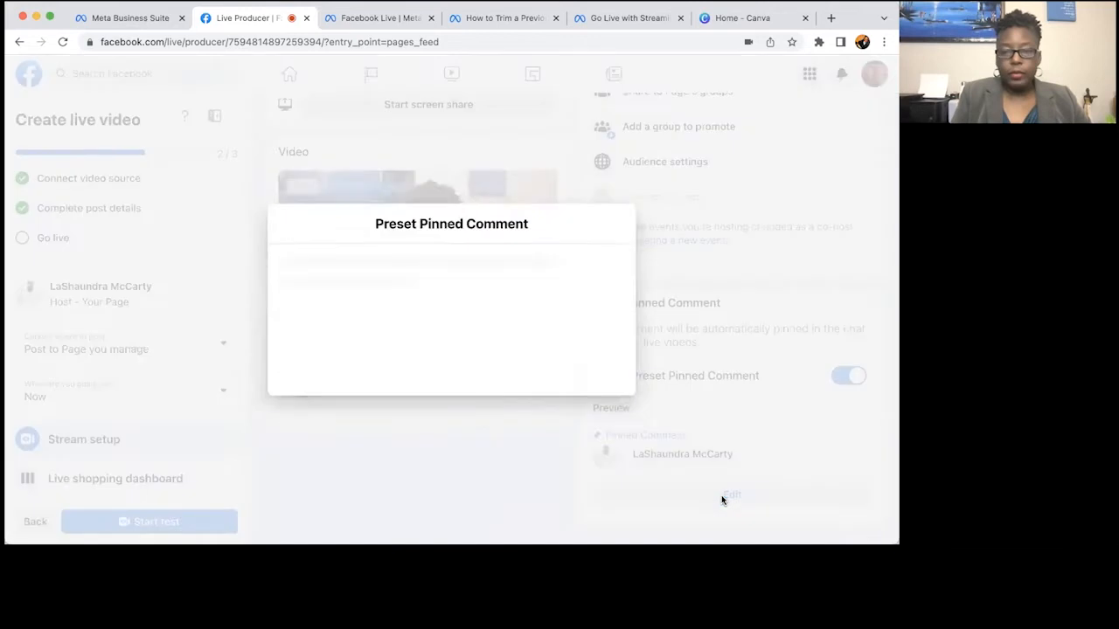
click(393, 327)
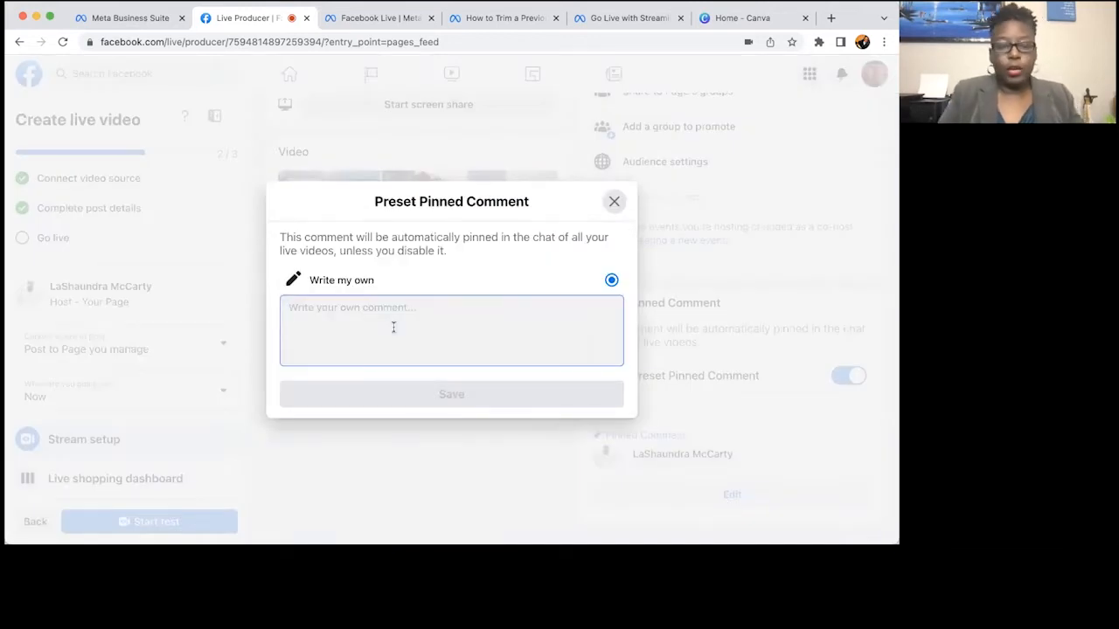
text(Thank)
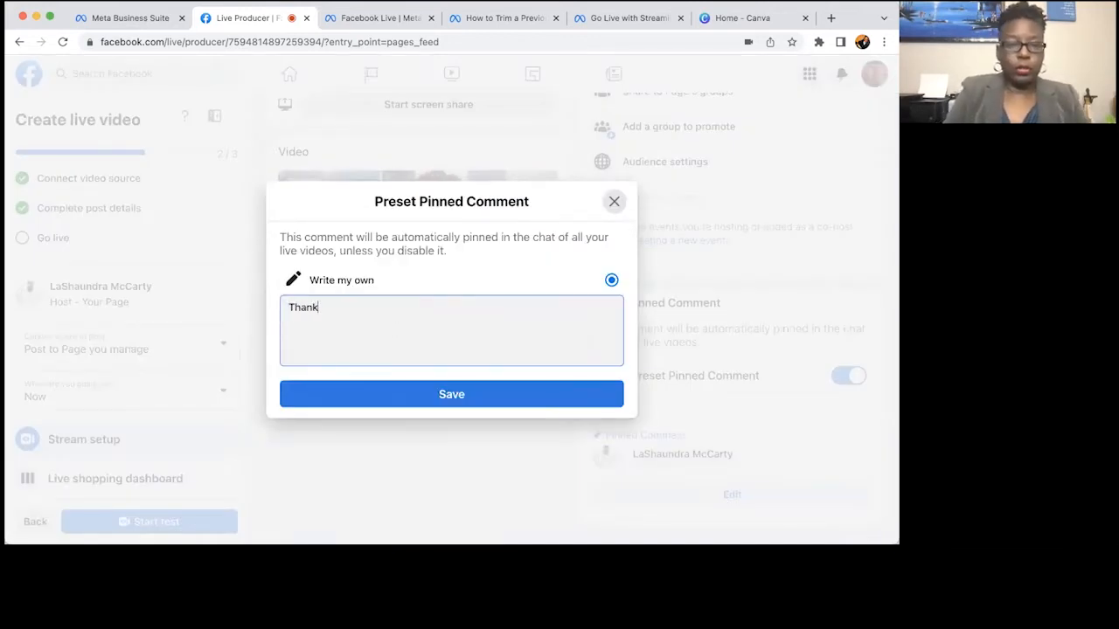
text( for for )
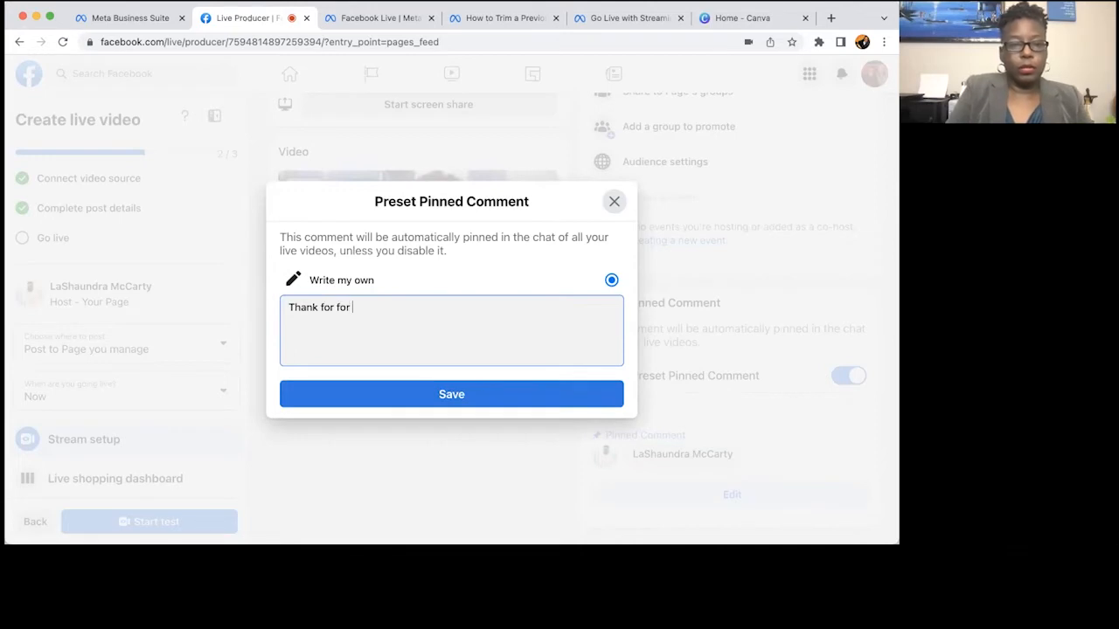
text(jo)
key(BackSpace)
key(BackSpace)
key(BackSpace)
key(BackSpace)
key(BackSpace)
key(BackSpace)
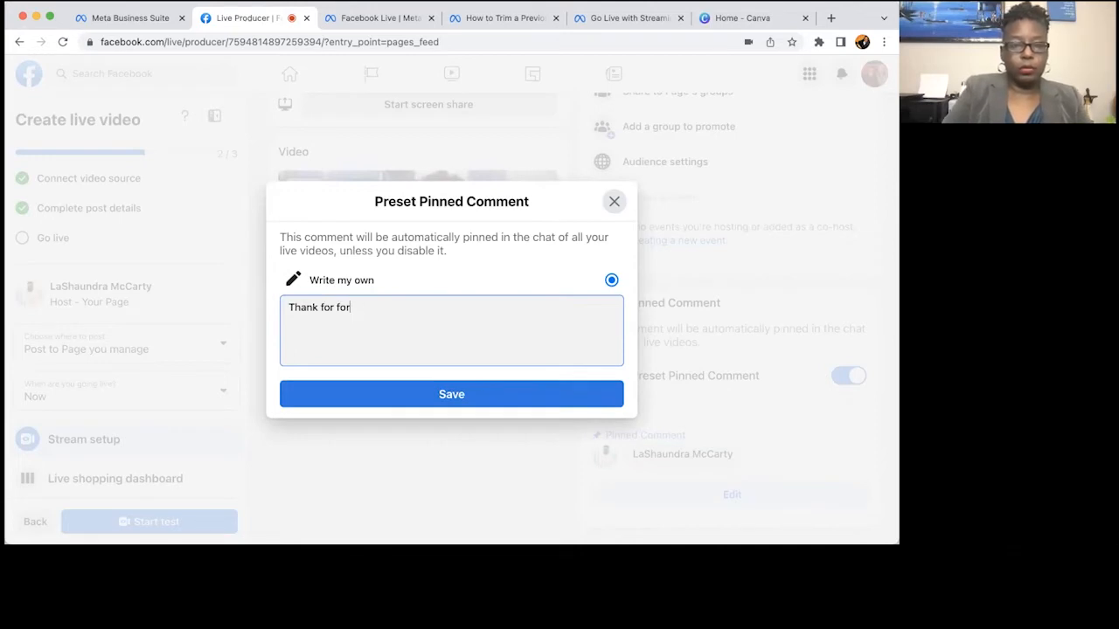
text(joinin)
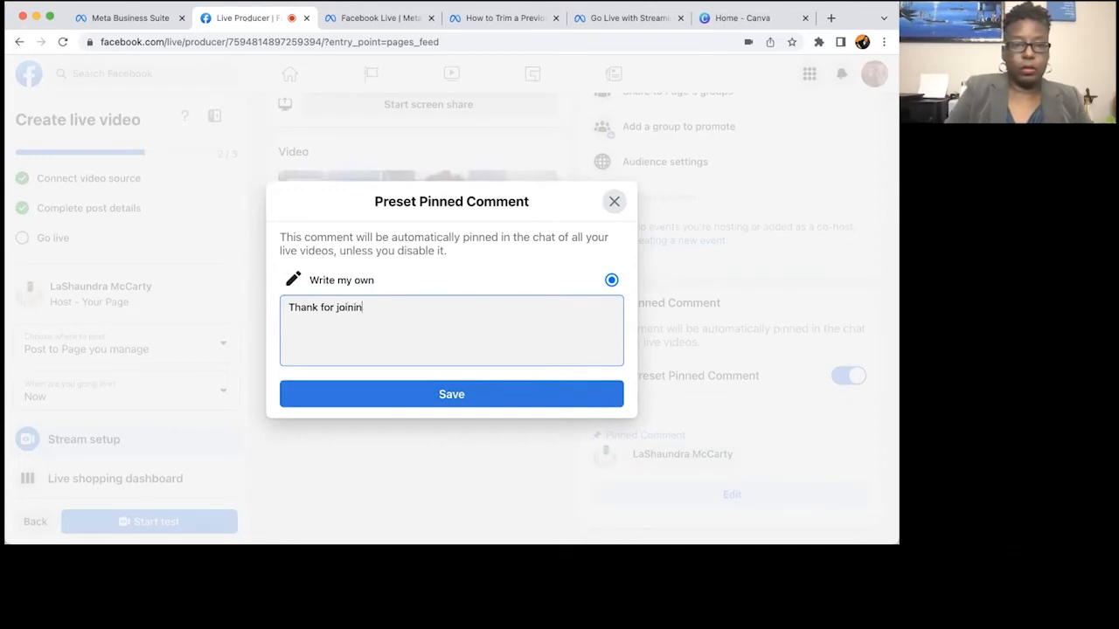
text(g this live )
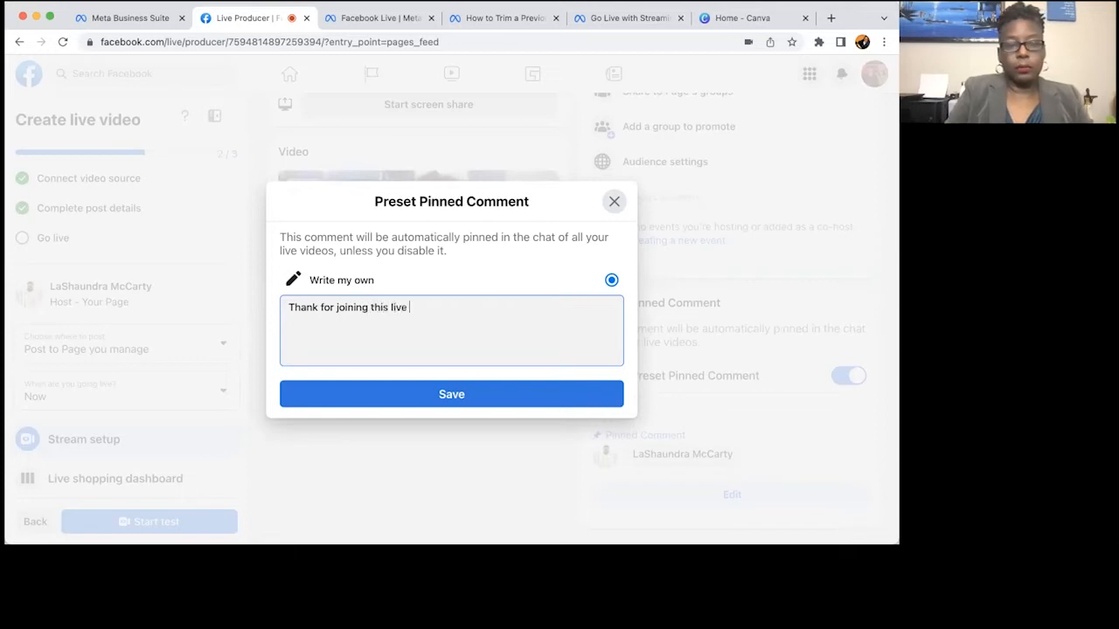
text(stream. Let me know where yo)
key(BackSpace)
text(you are from.)
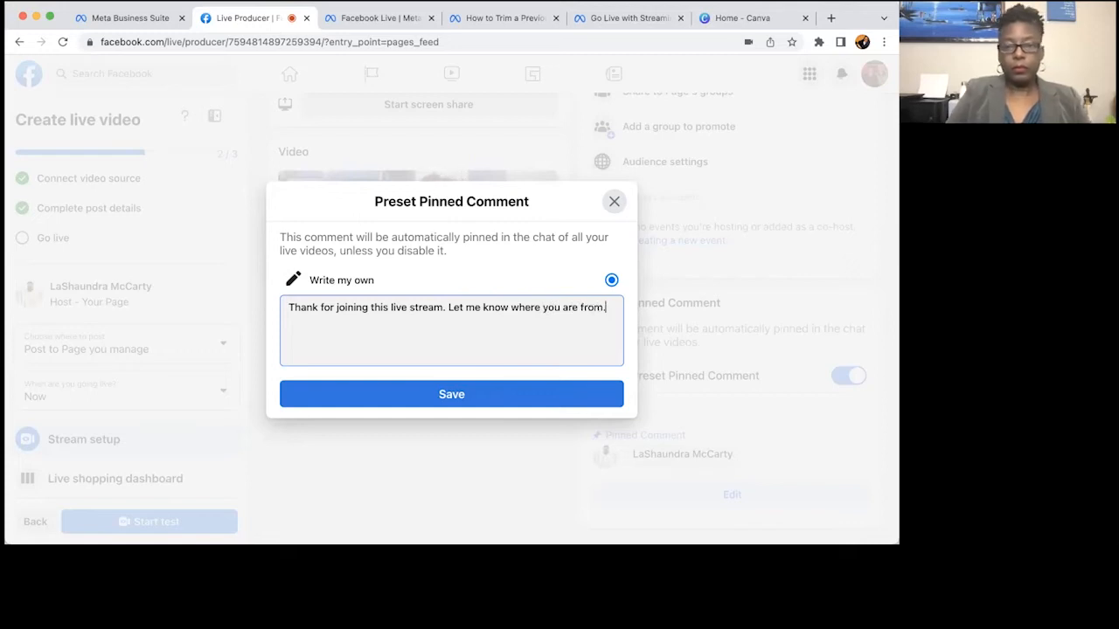
click(446, 396)
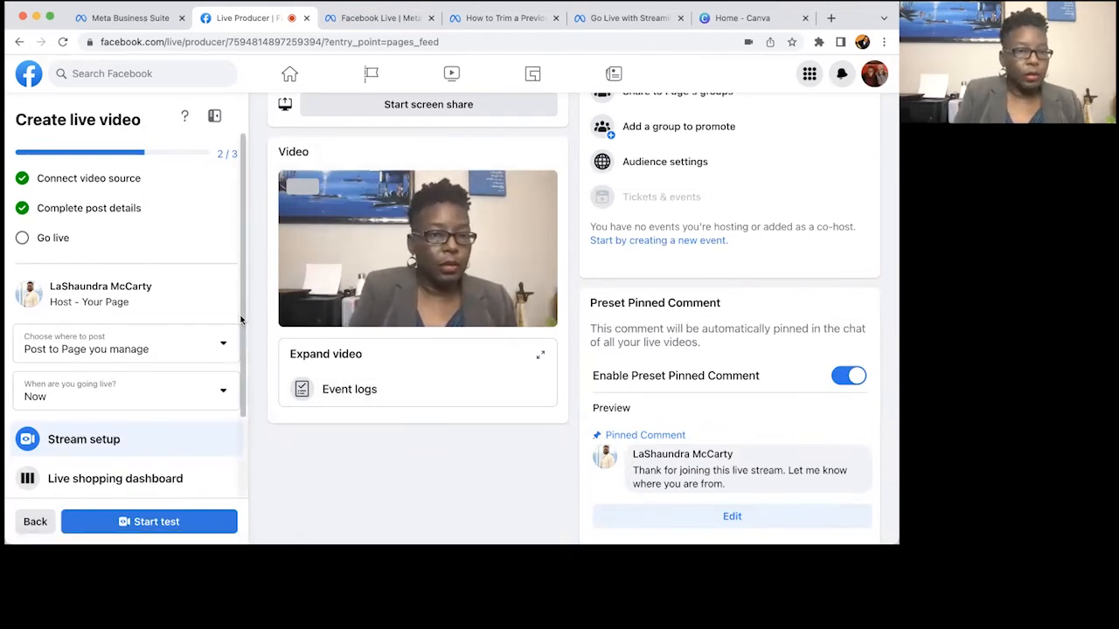
Set 'When are you going live?' to Later, scheduled for Jun 23, 2022 at 5:16 PM.
scroll(240, 319, down, 1)
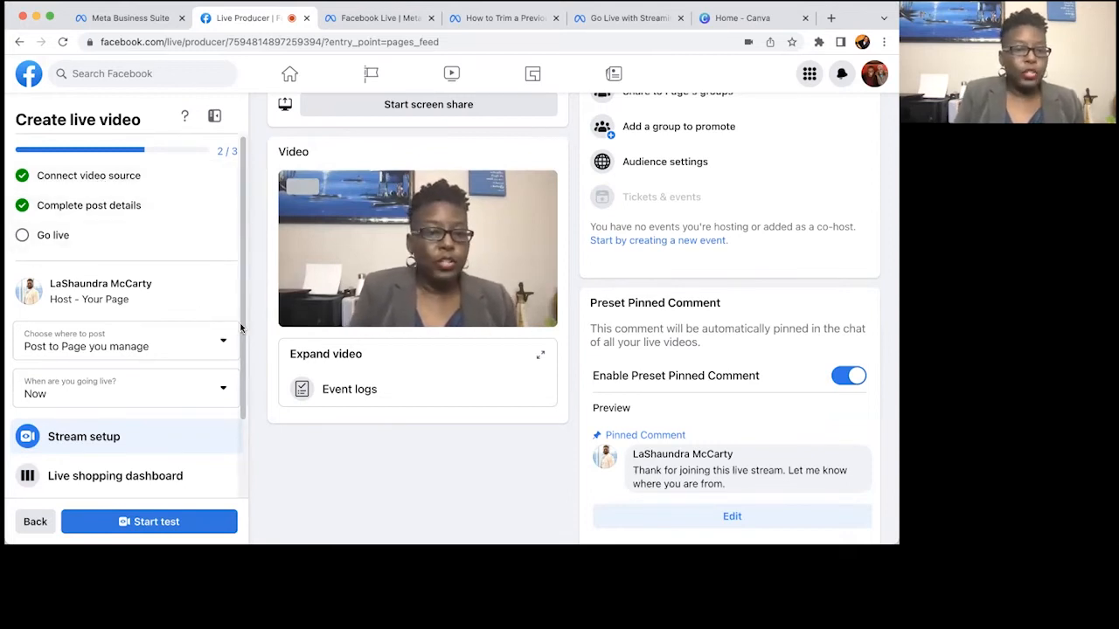
scroll(237, 319, down, 1)
drag(239, 321, 244, 390)
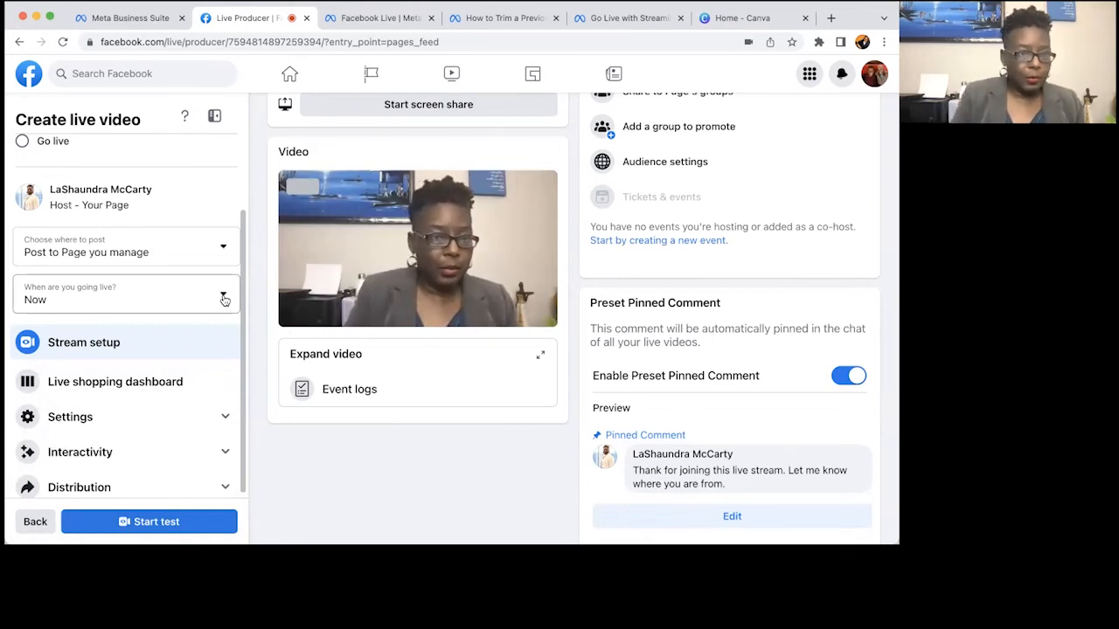
click(224, 299)
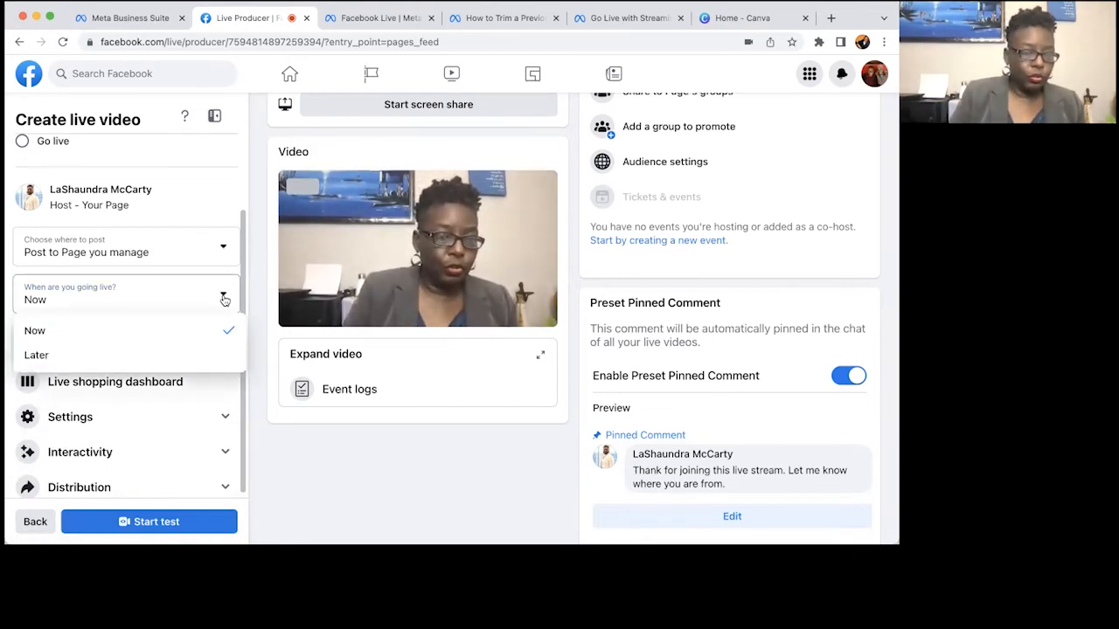
click(208, 357)
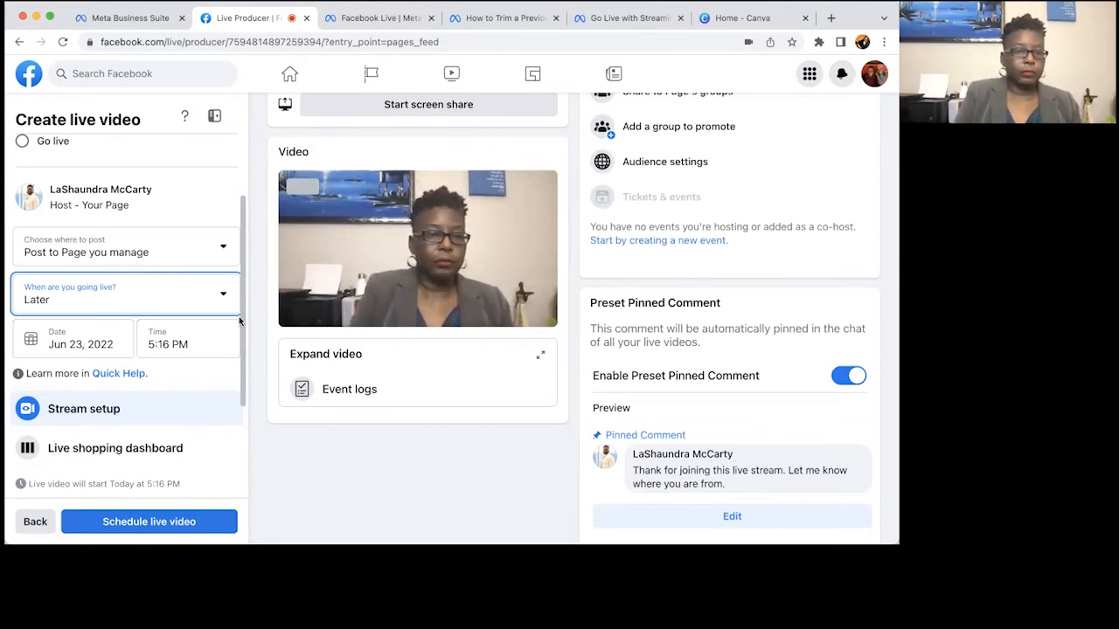
scroll(244, 268, up, 2)
scroll(244, 269, up, 2)
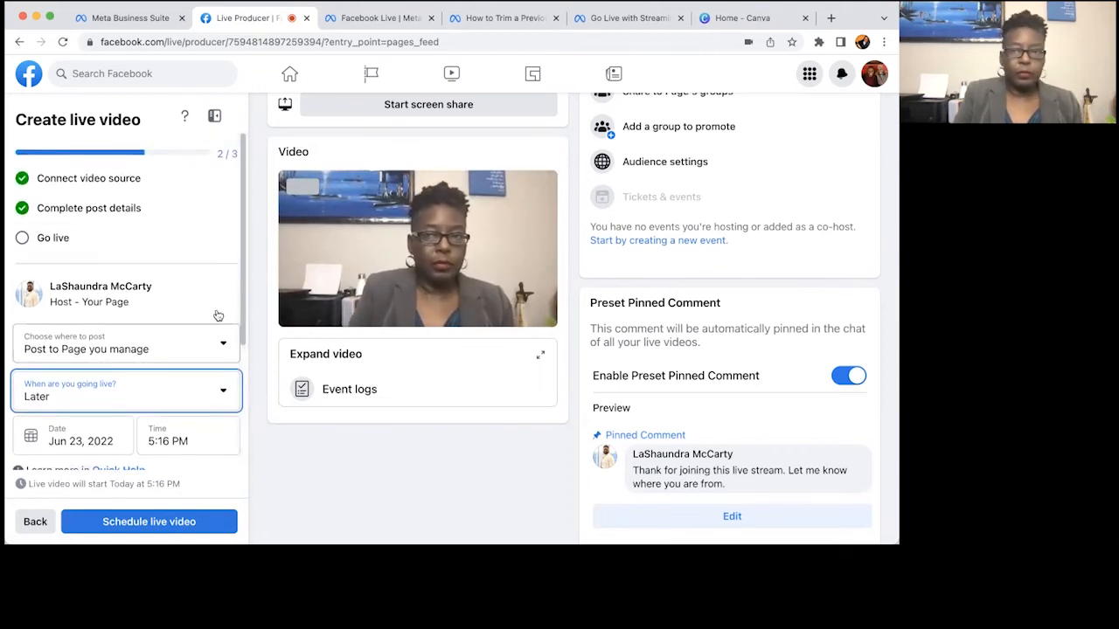
Schedule the live video for 5:16 PM today, acknowledge the confirmation, then start it.
click(160, 526)
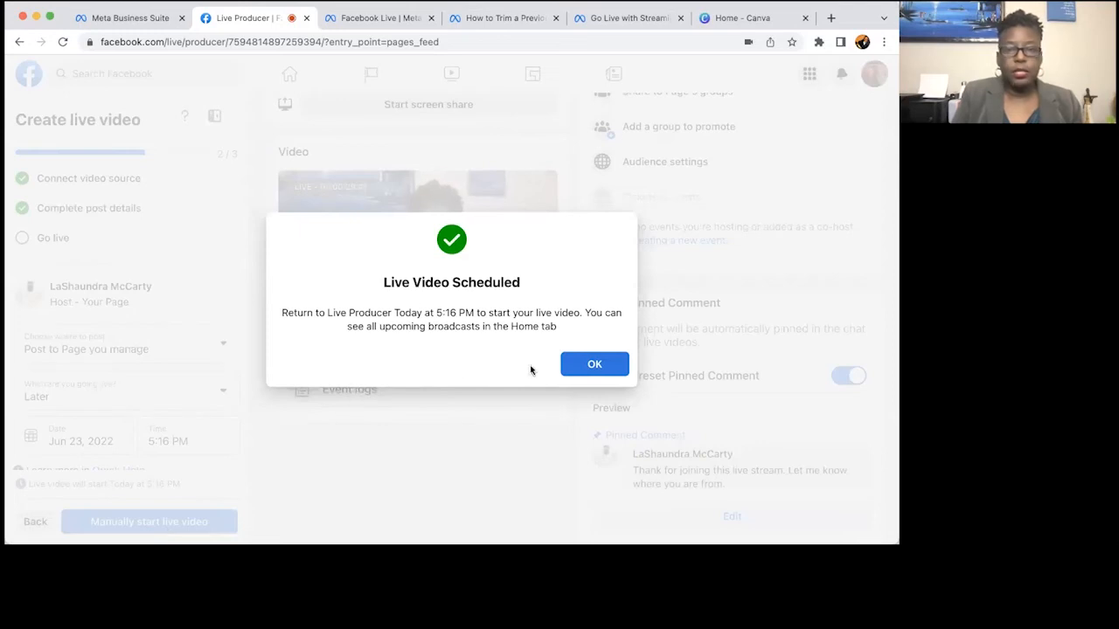
click(593, 369)
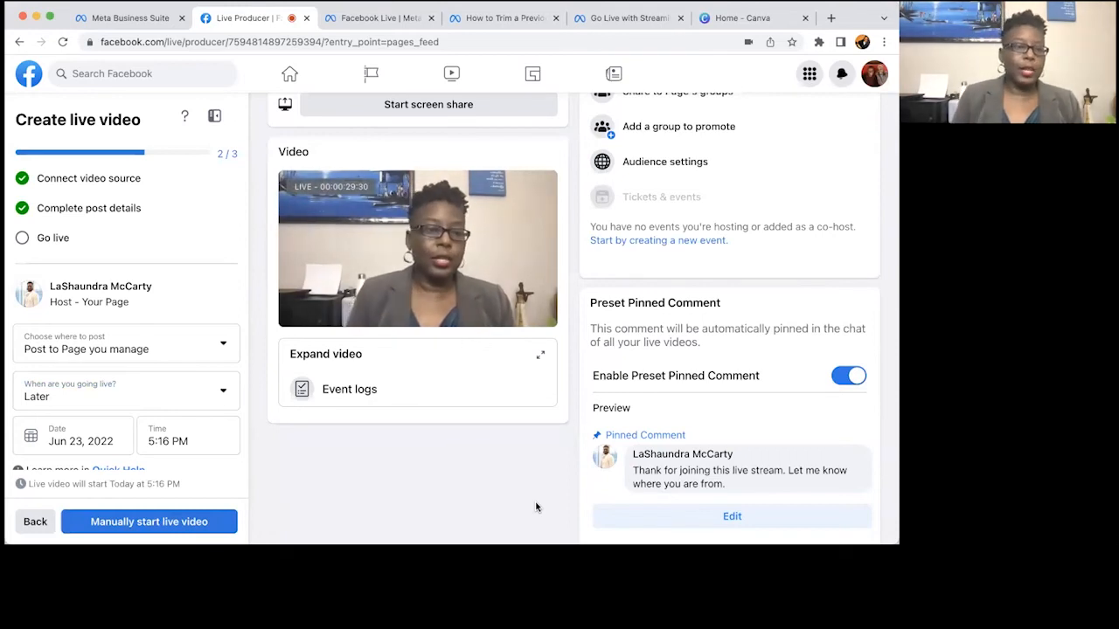
click(125, 522)
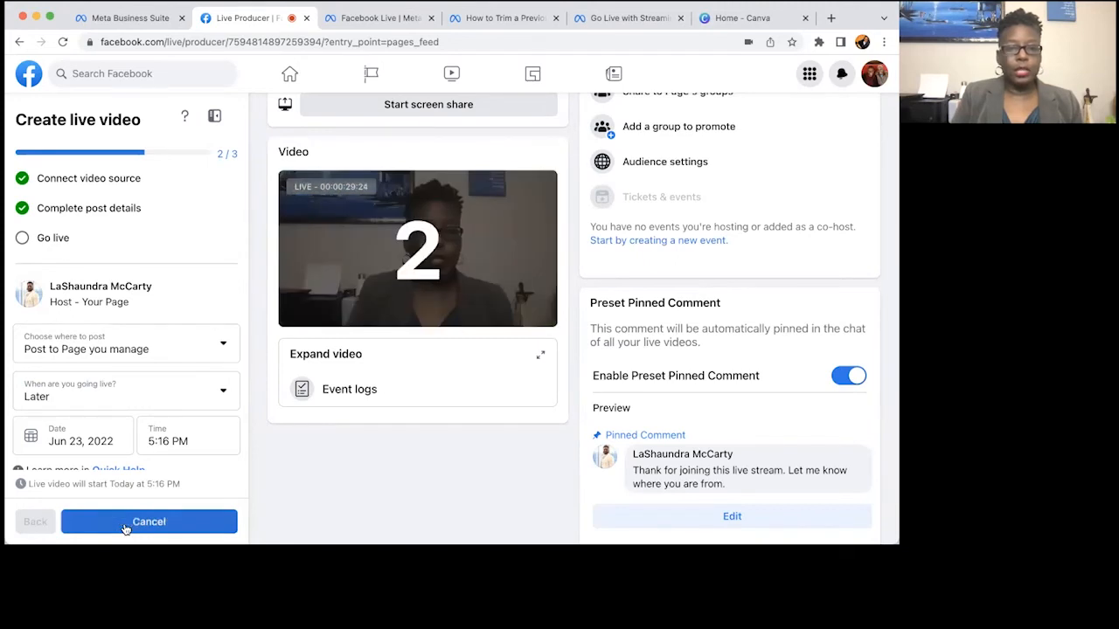
click(125, 522)
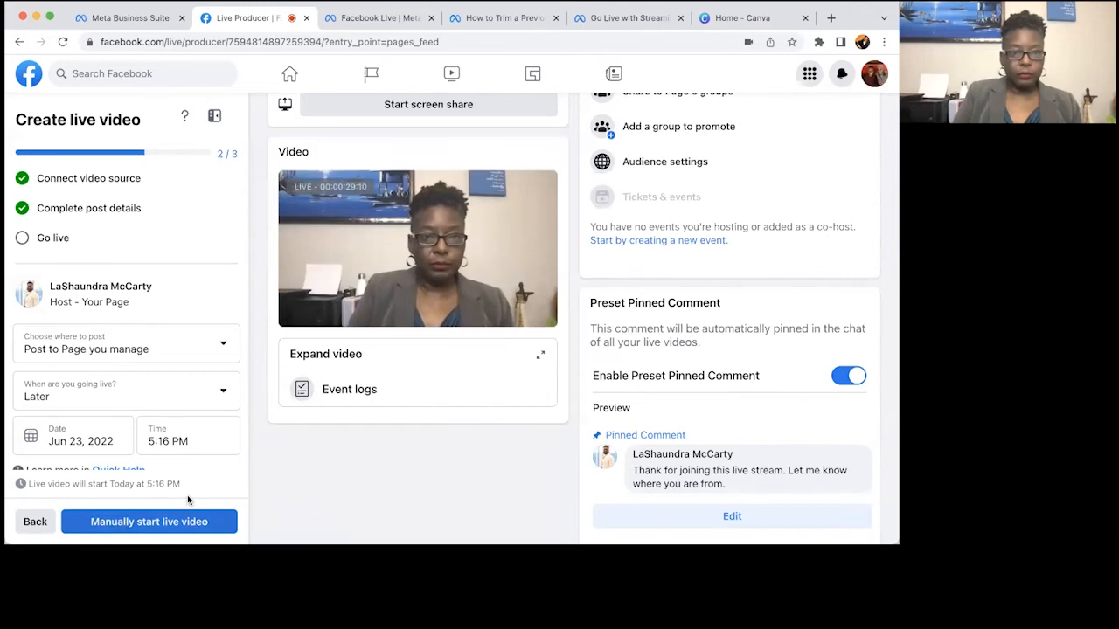
scroll(291, 478, up, 1)
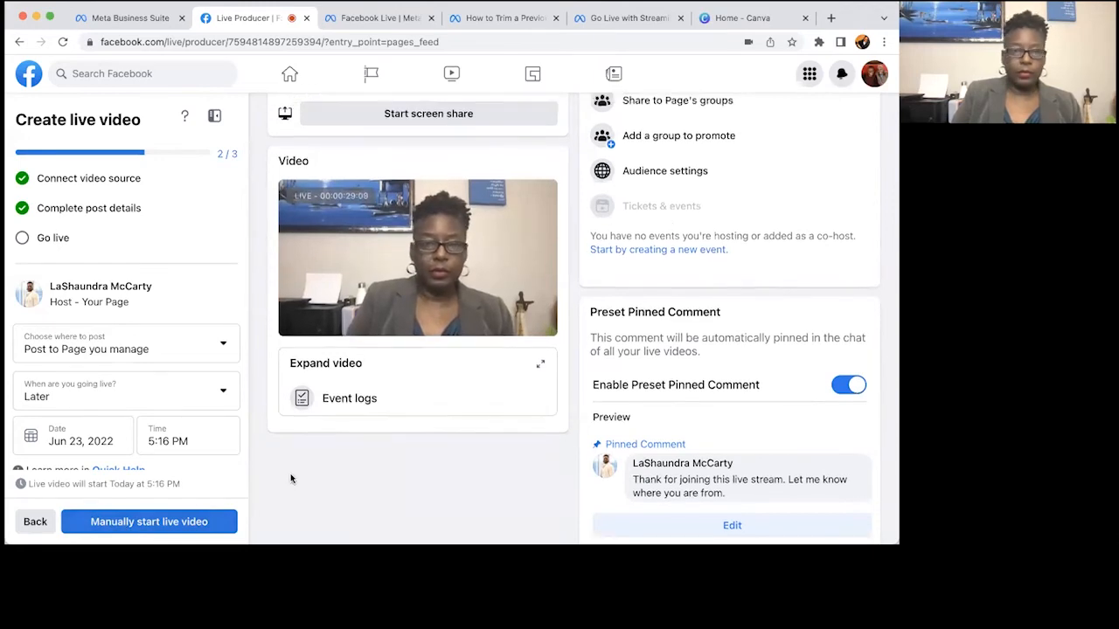
scroll(292, 478, up, 5)
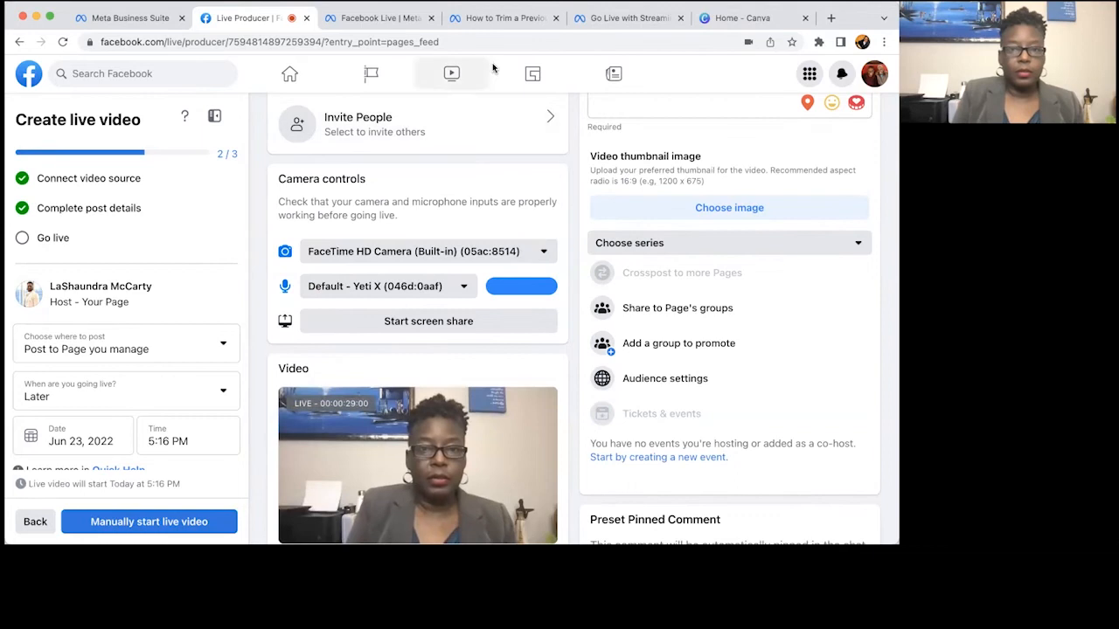
scroll(492, 68, up, 2)
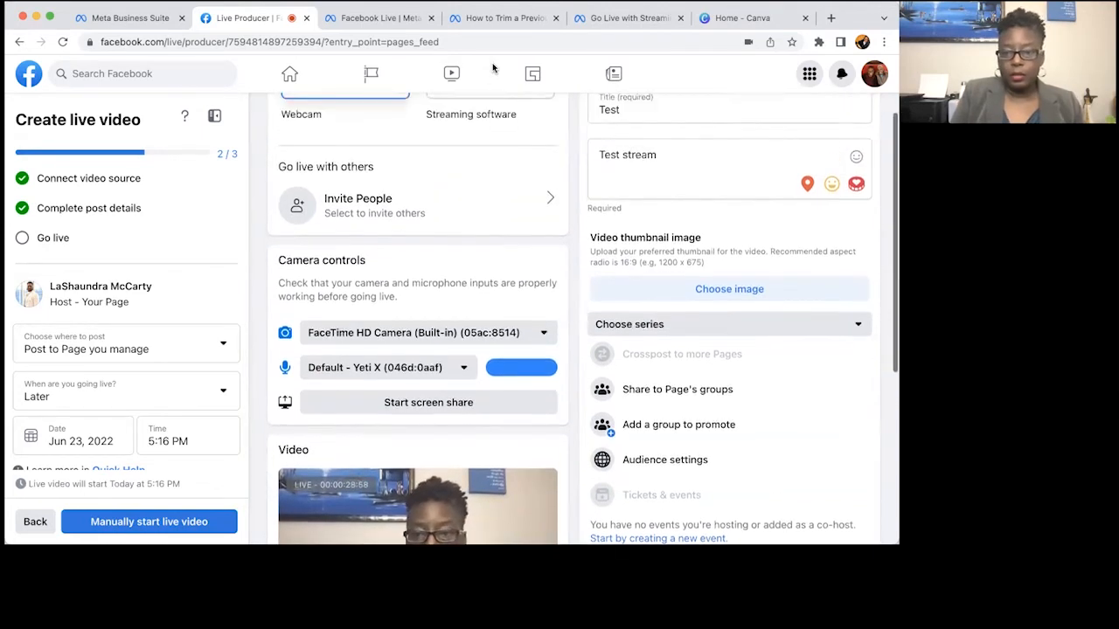
scroll(492, 68, up, 3)
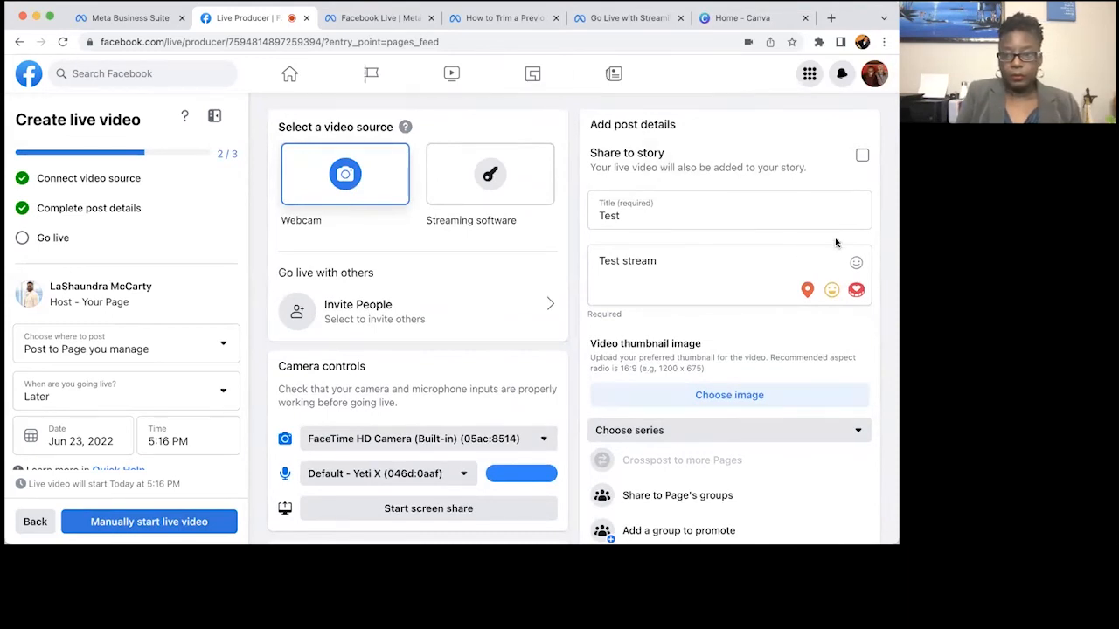
scroll(835, 242, down, 5)
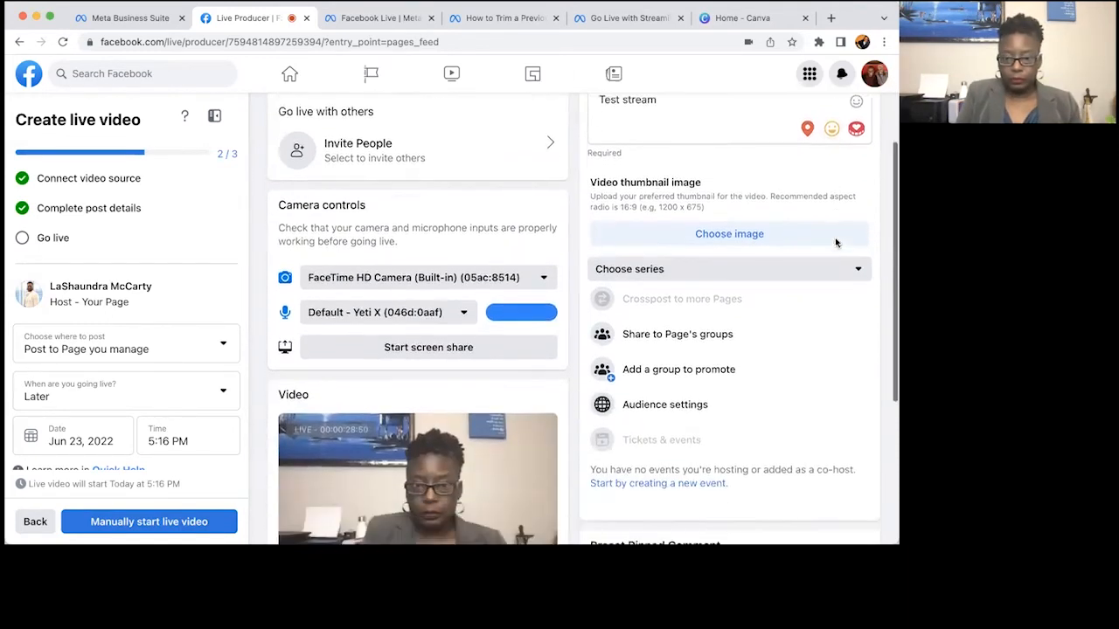
scroll(836, 239, down, 3)
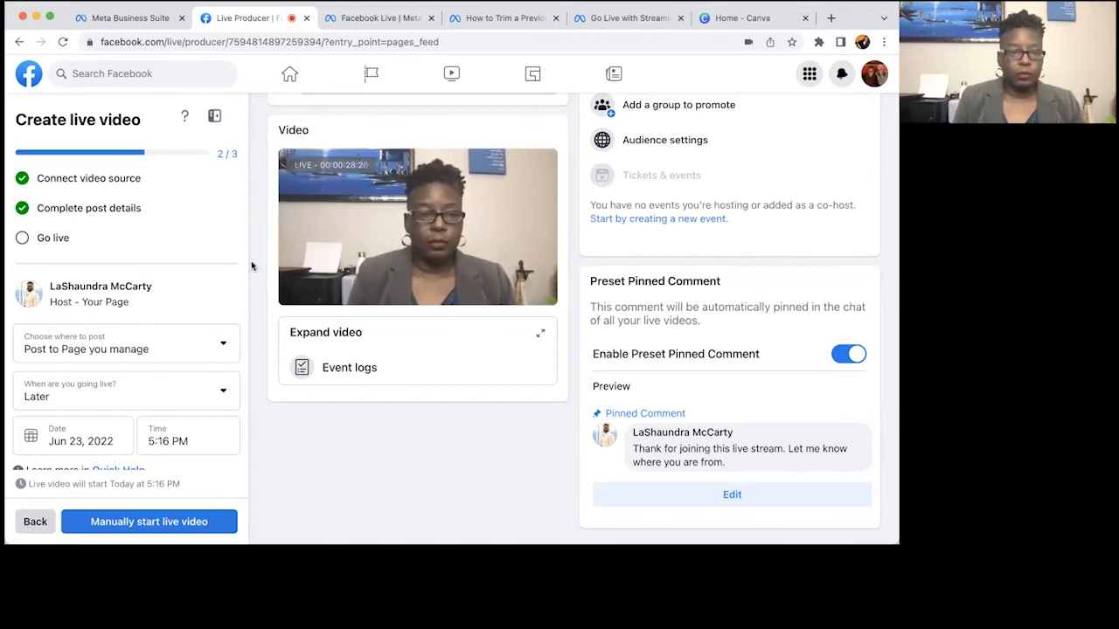
scroll(232, 383, down, 3)
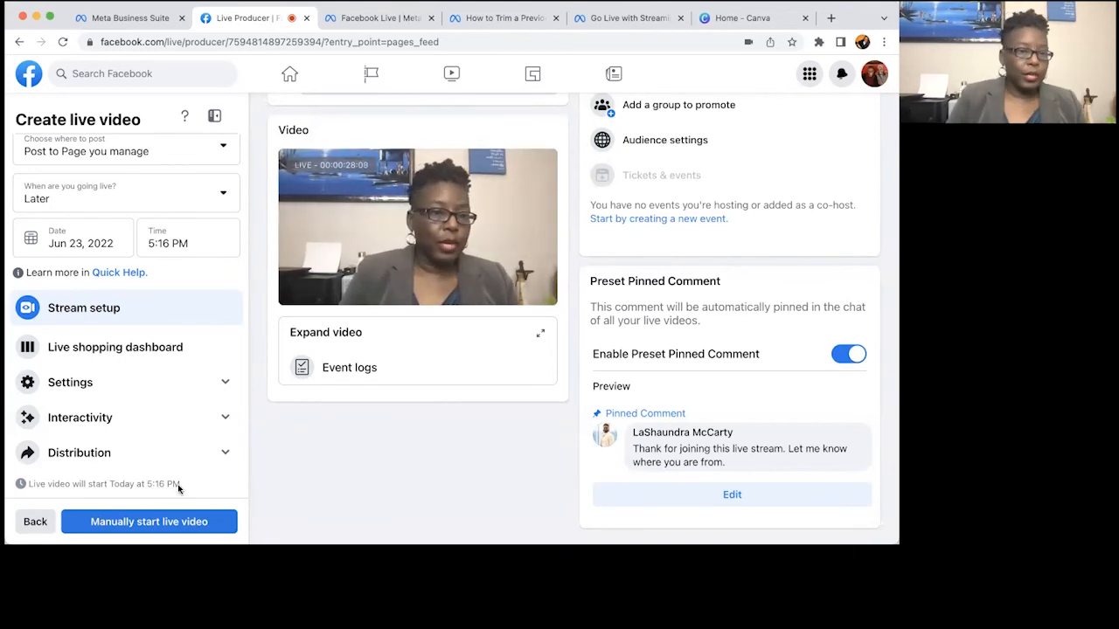
Expand Interactivity in the sidebar and open the Polls creation form.
click(225, 419)
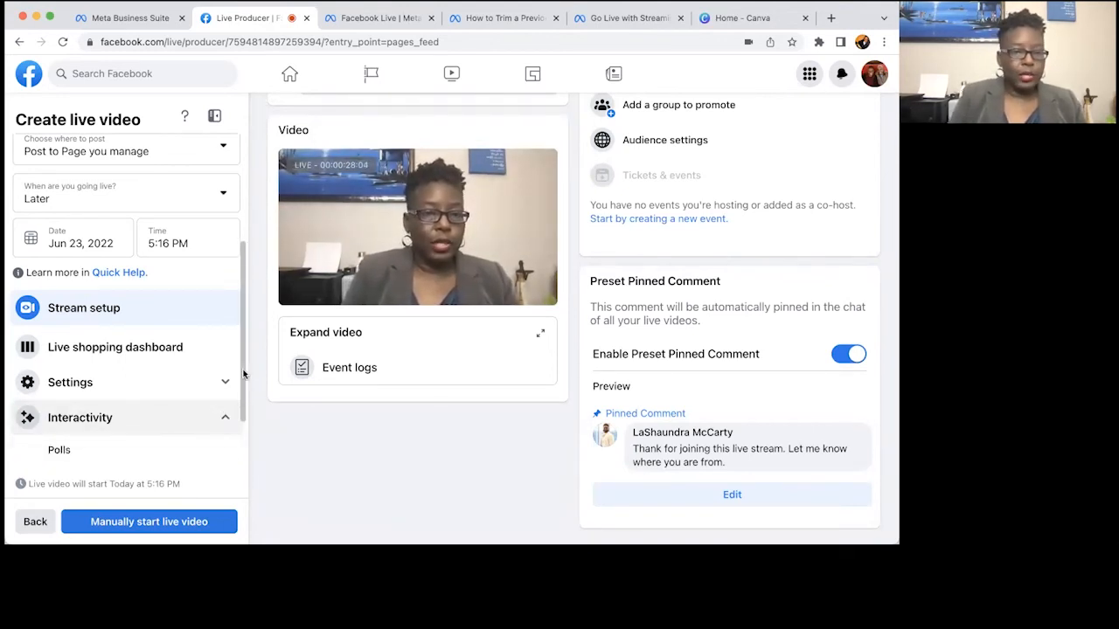
scroll(244, 396, down, 1)
scroll(244, 428, down, 3)
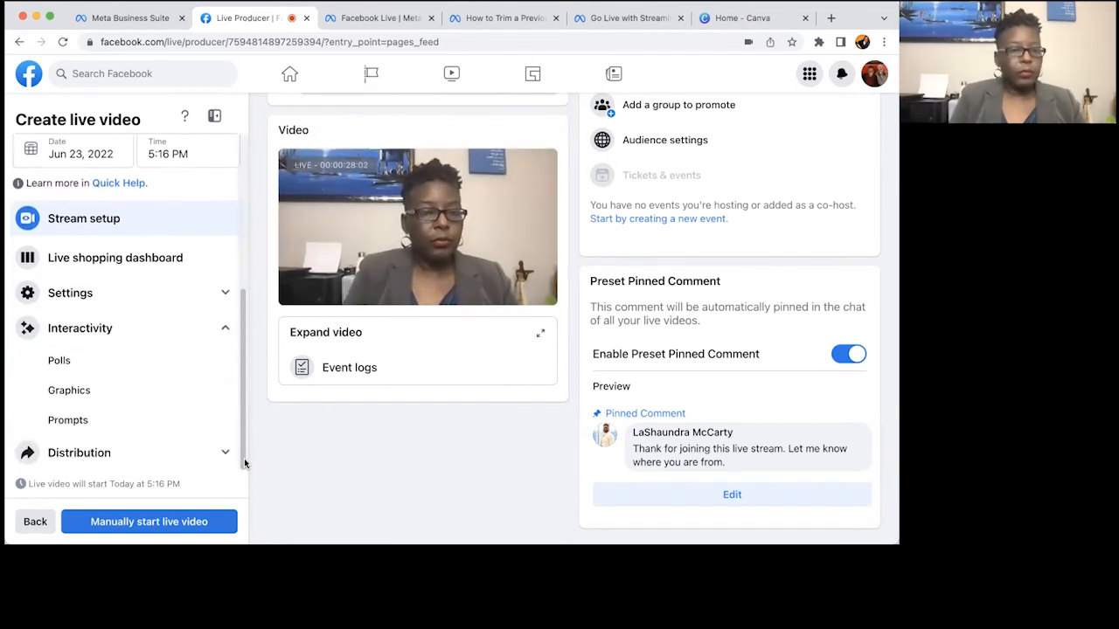
click(203, 365)
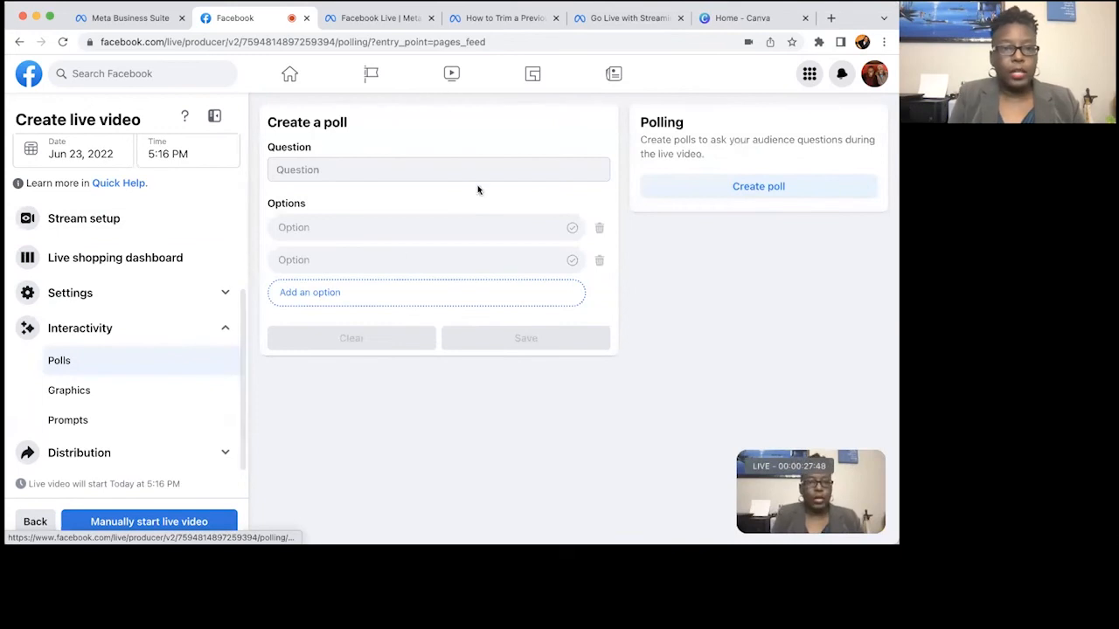
Save a poll 'What is your favorite ice cream?' with options Chocolate, Vanilla and Strawberry.
click(432, 170)
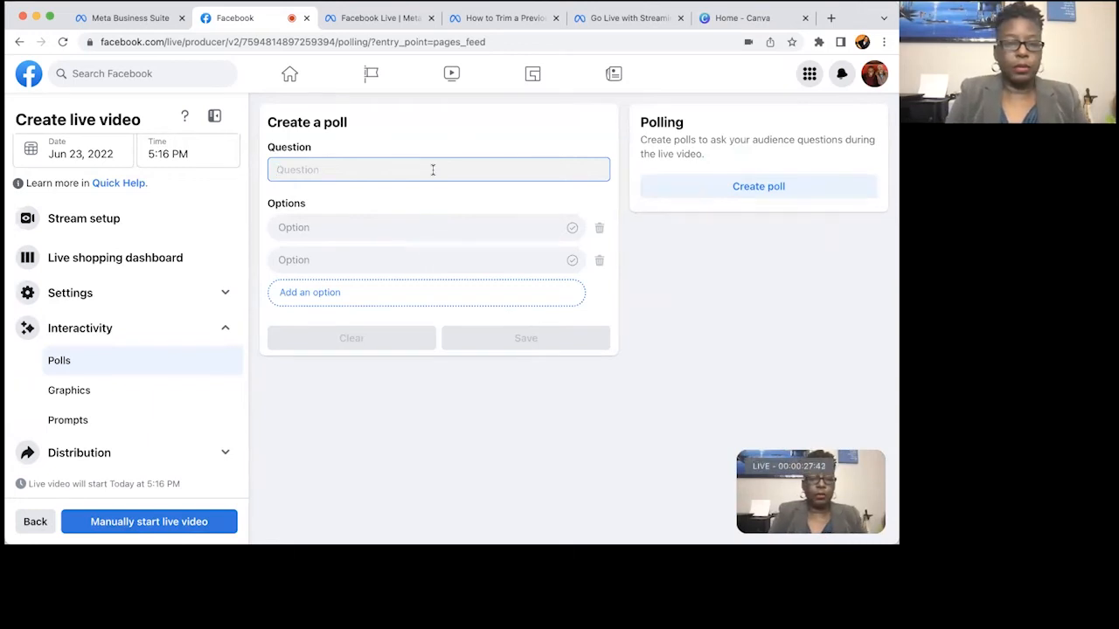
text(What is your favorite ice cream?)
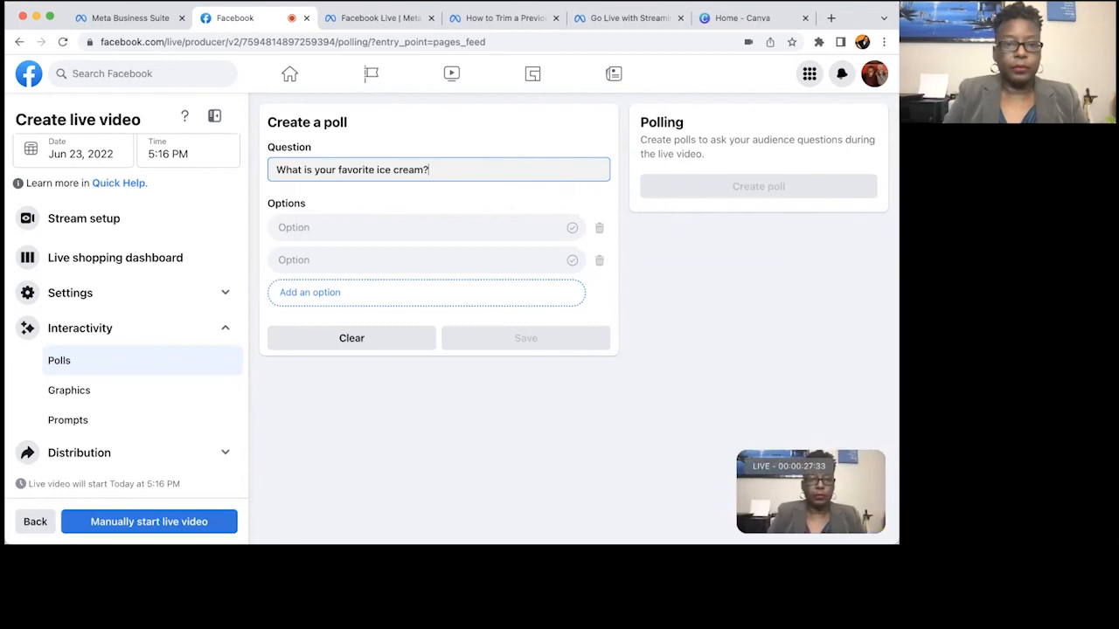
click(396, 227)
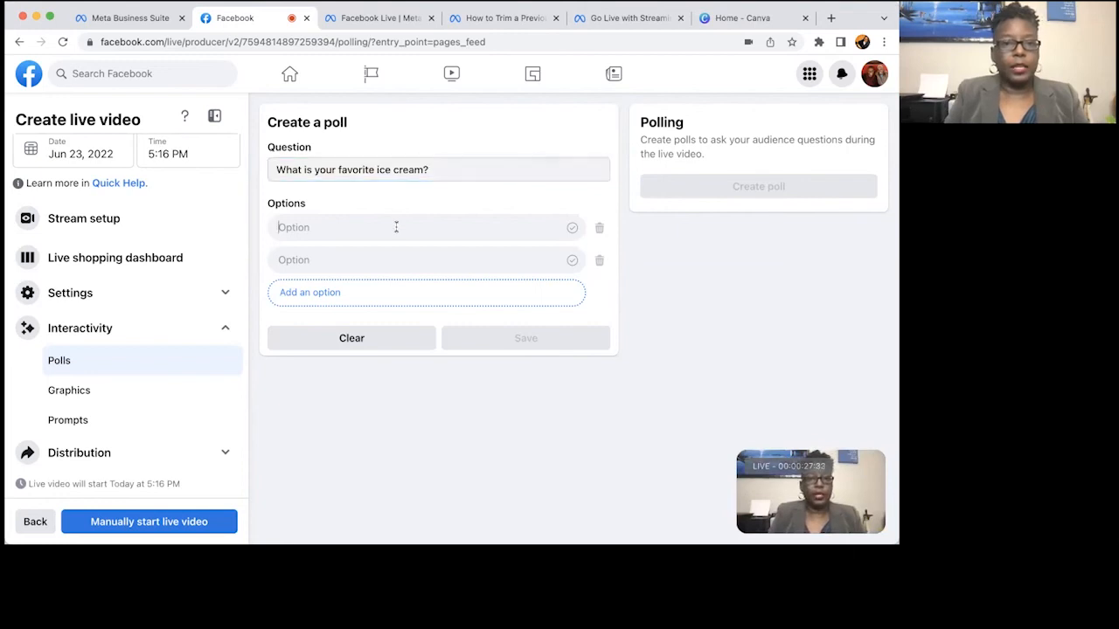
text(Chocol)
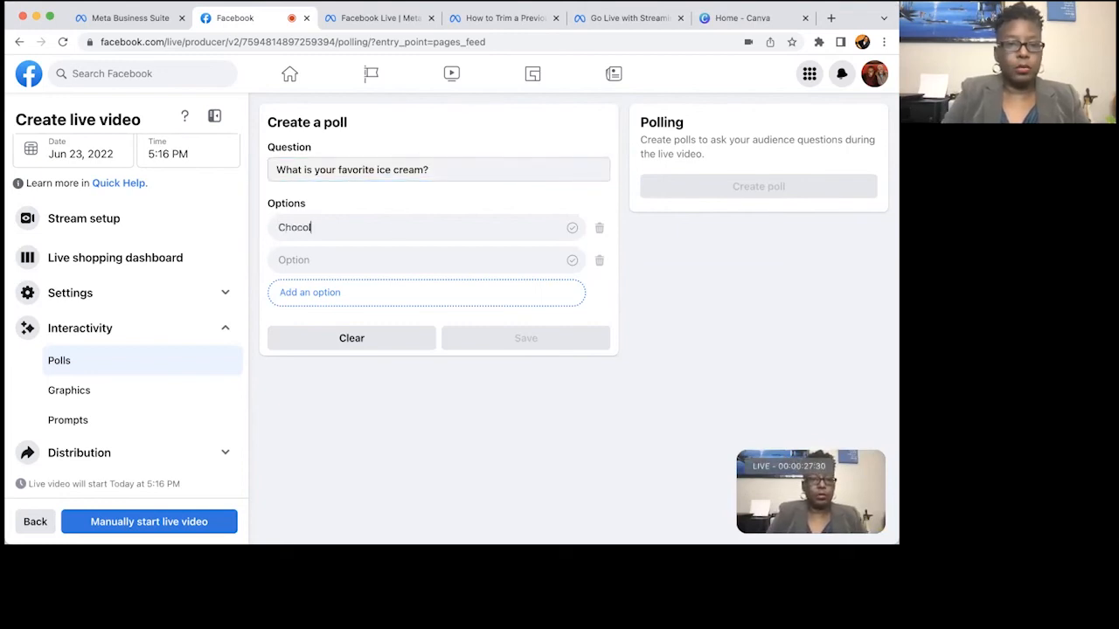
text(Vanilla)
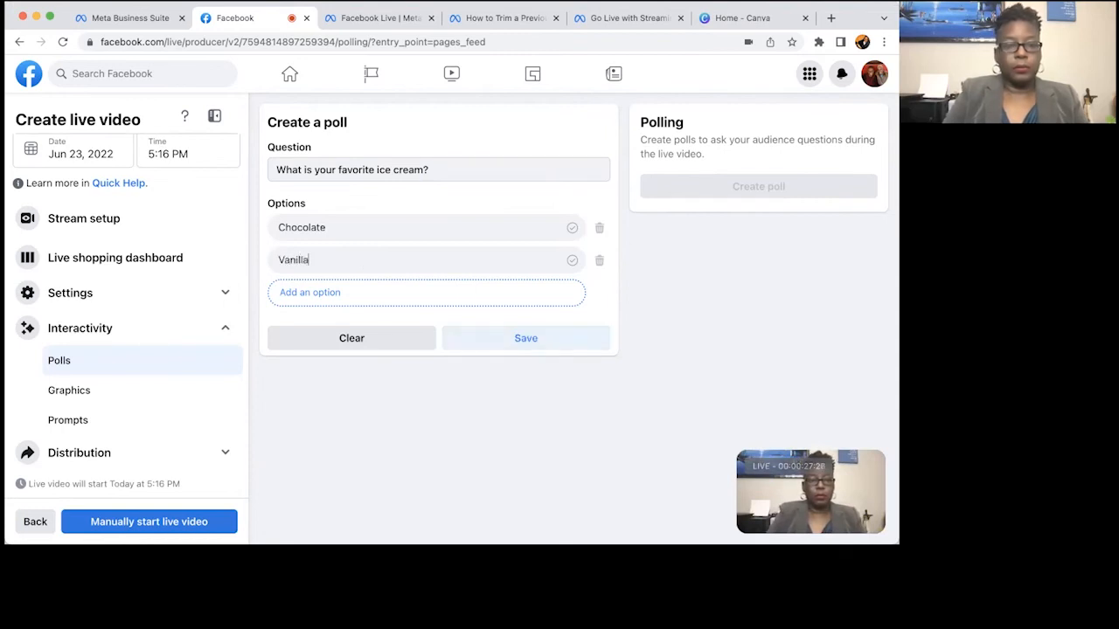
click(356, 297)
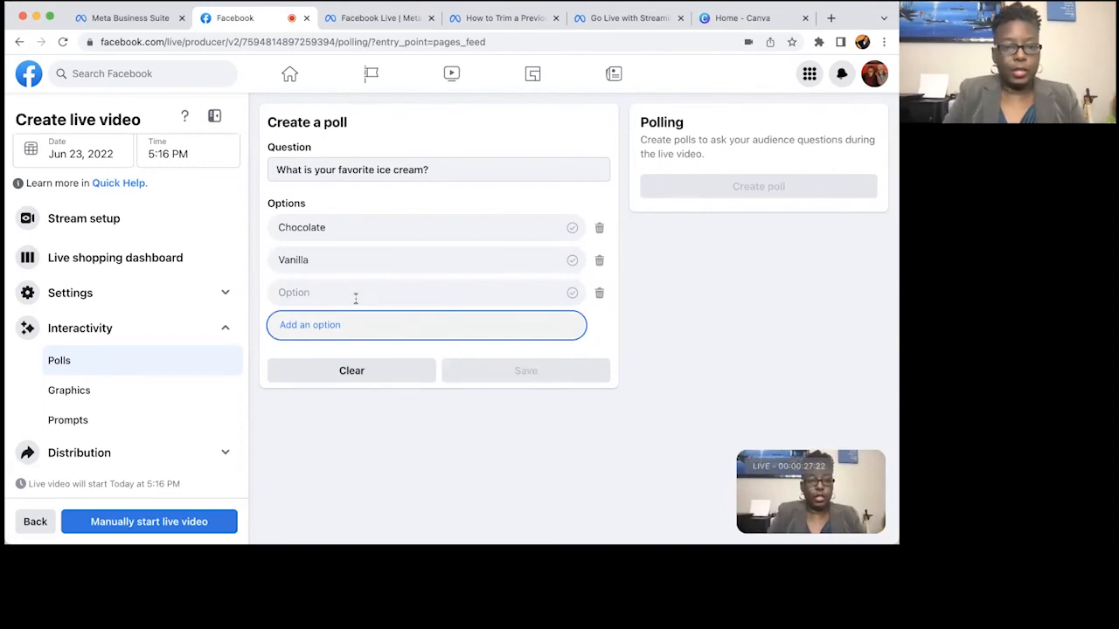
click(350, 296)
text(Strawberry)
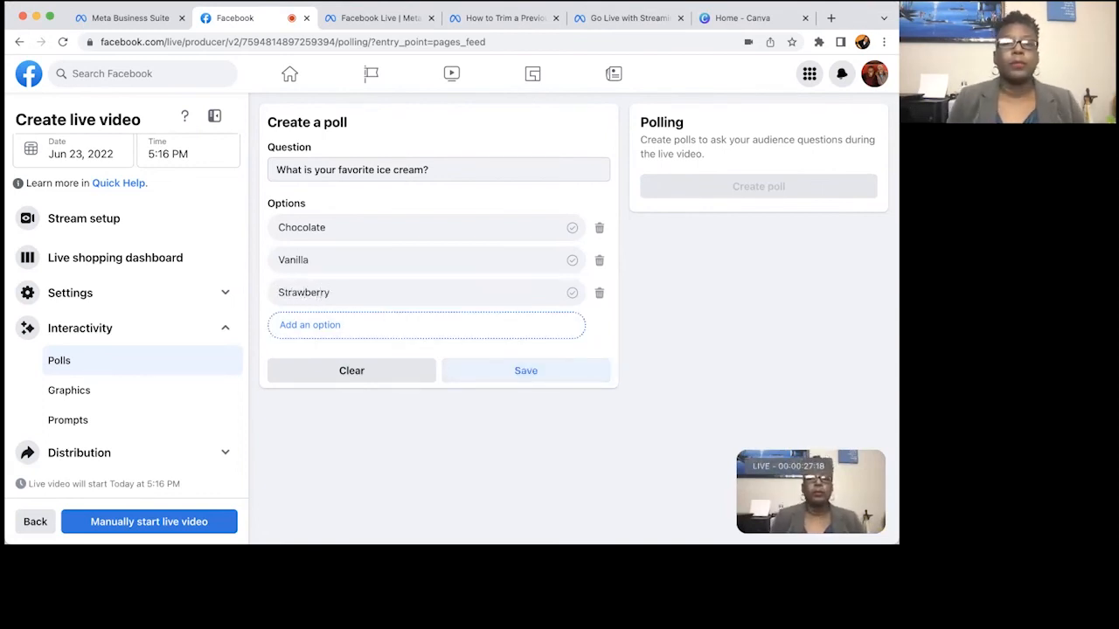
click(517, 384)
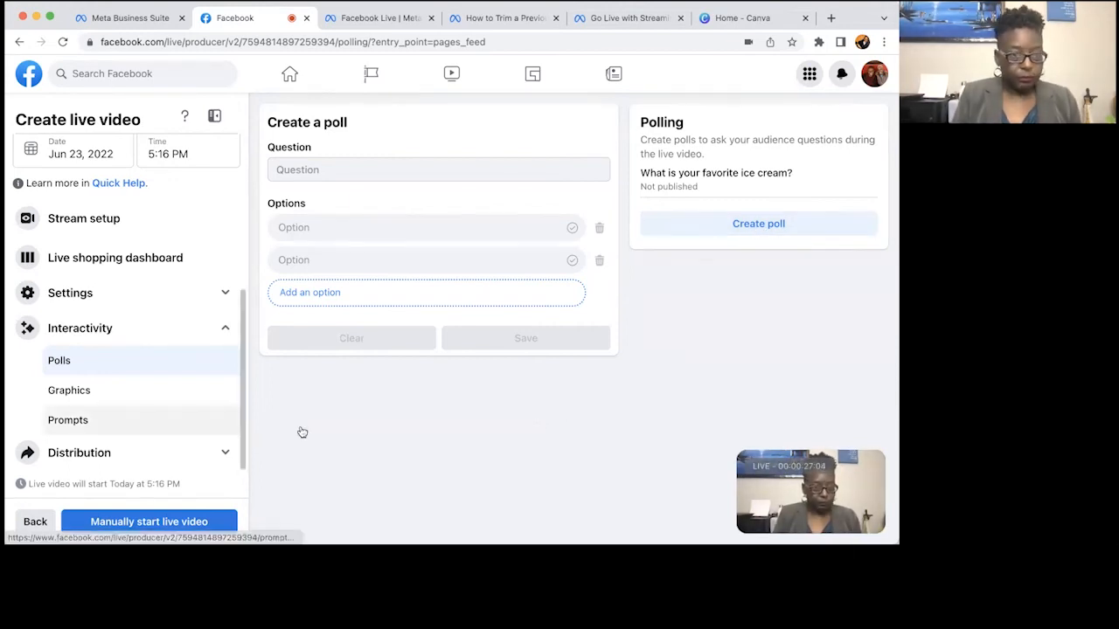
click(200, 433)
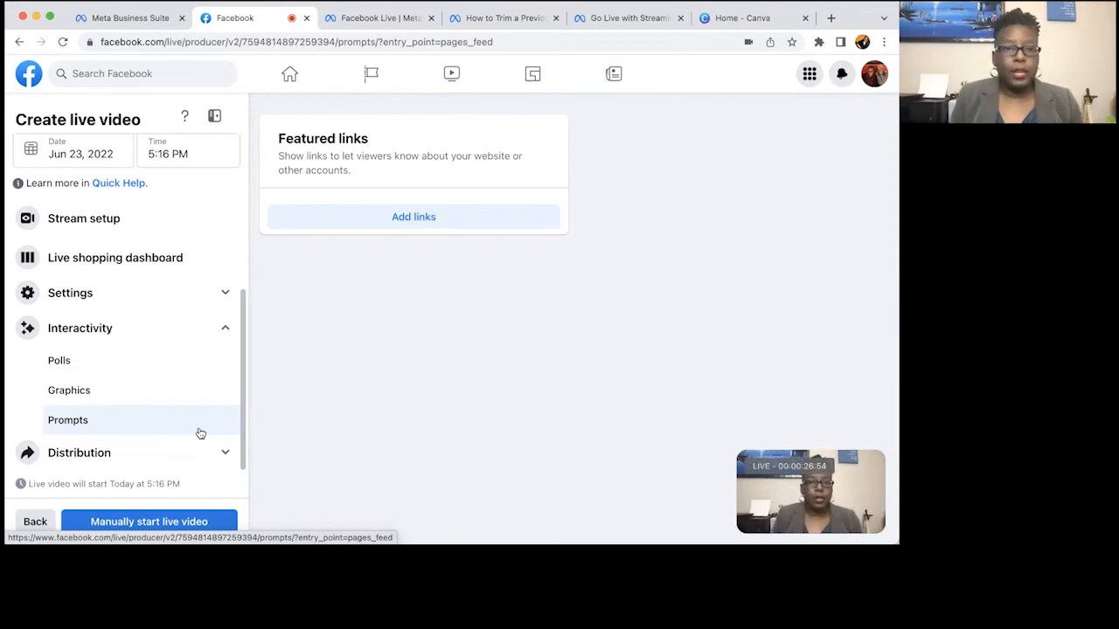
Add a new featured link and enter the presenter's website address.
click(436, 228)
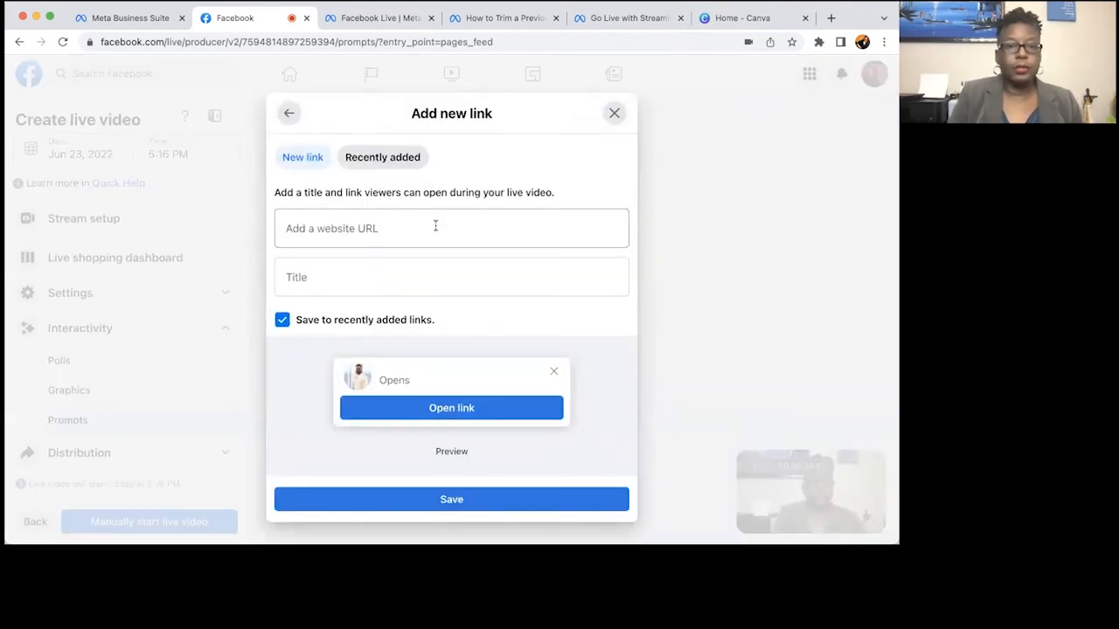
click(435, 225)
text(www)
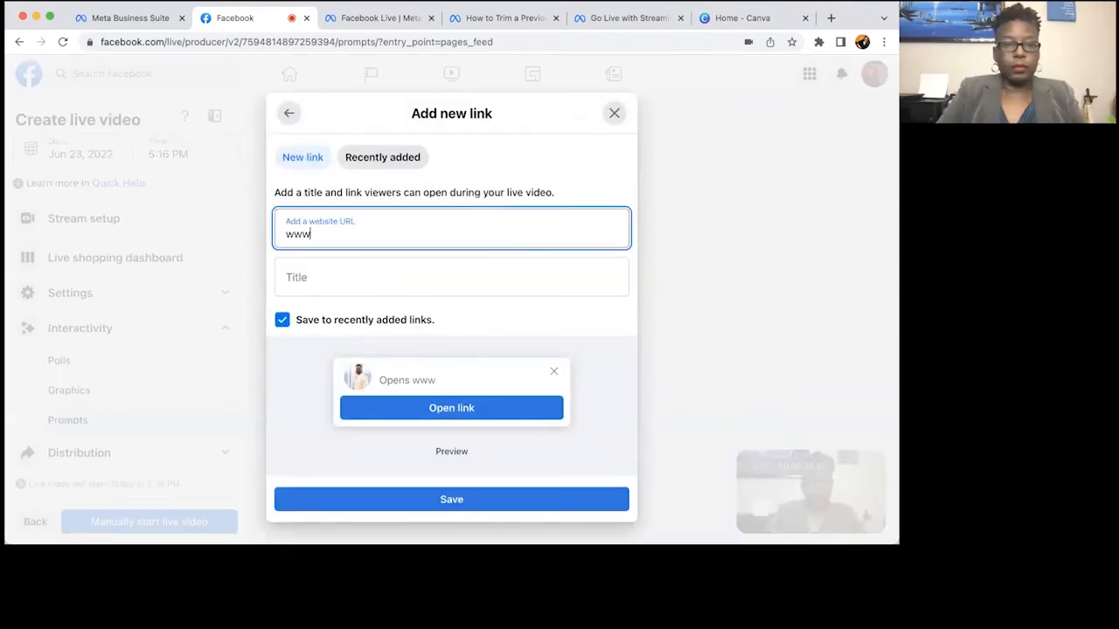
text(.lashaundr)
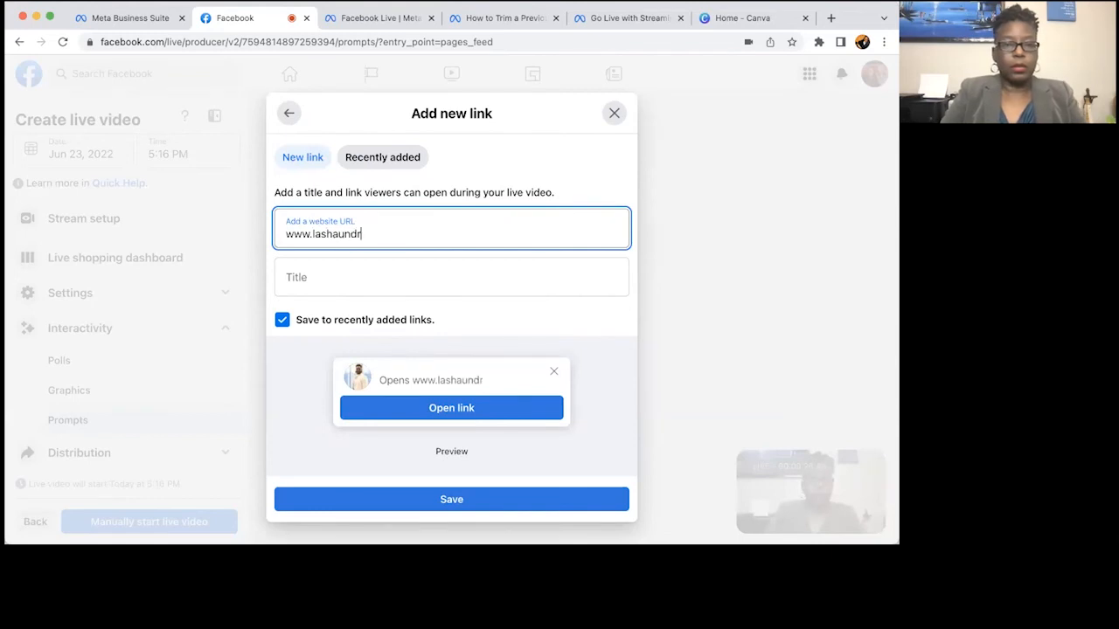
text(amccarty.com)
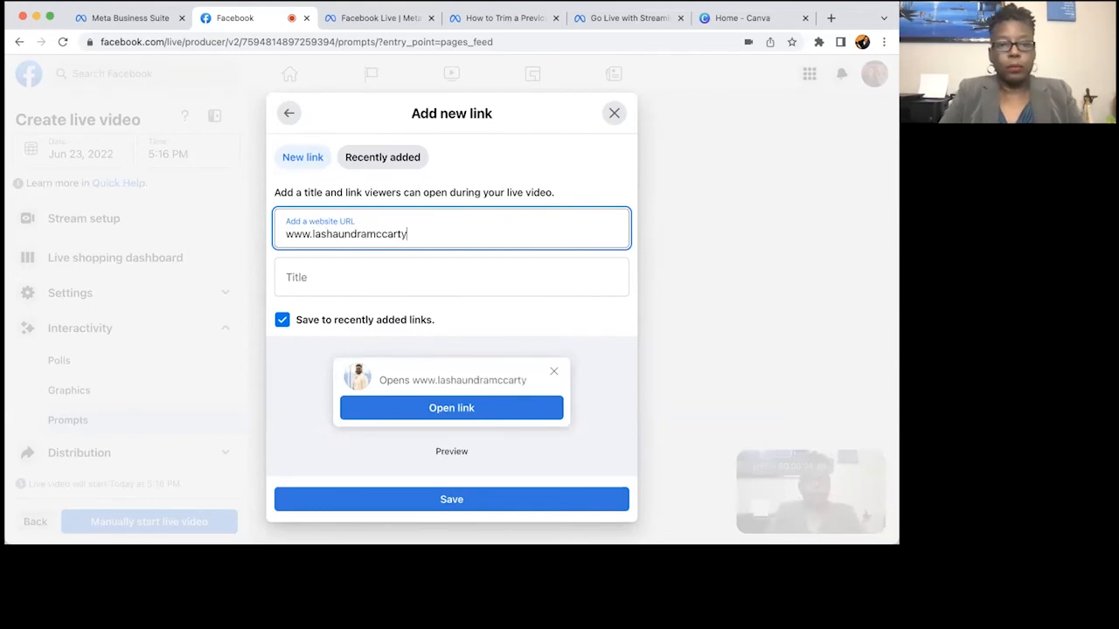
Title the featured link 'Visit my site!' and save it.
click(386, 279)
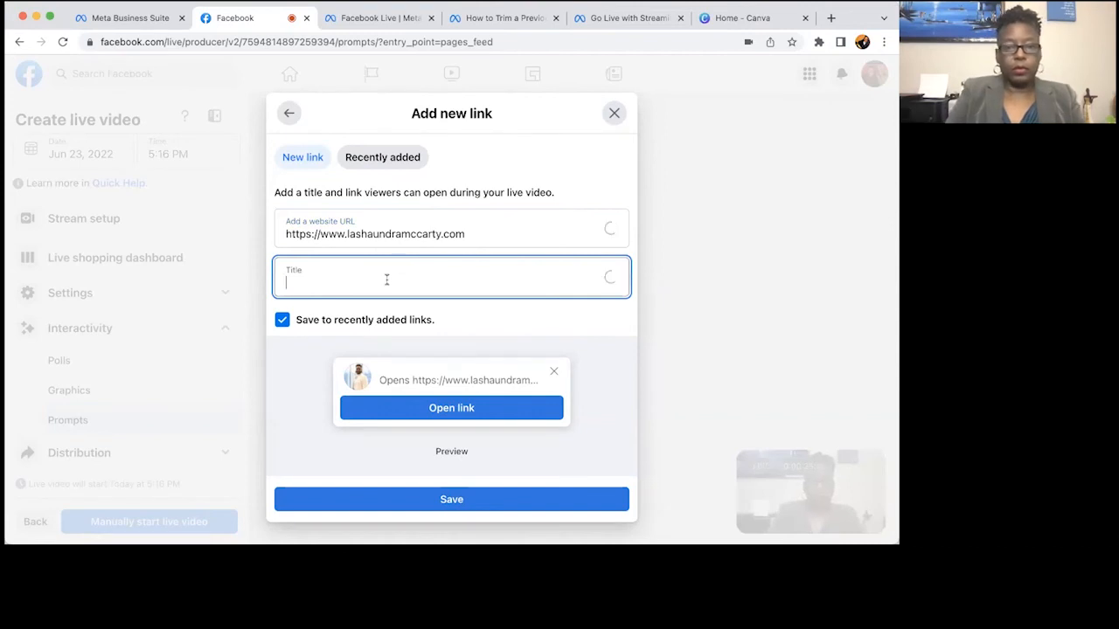
text(Open)
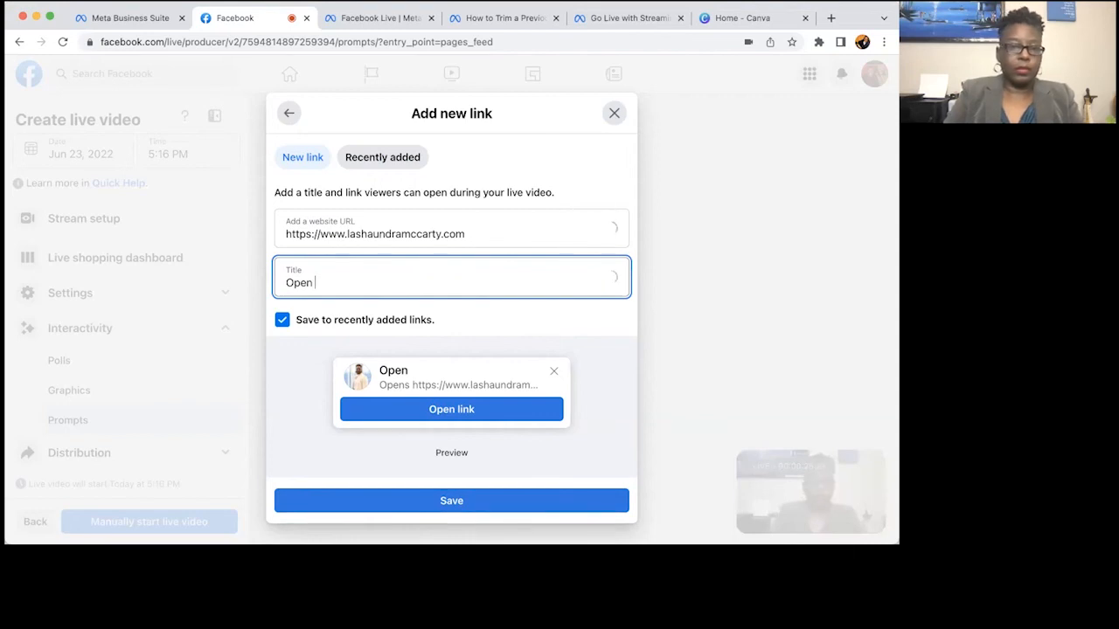
key(BackSpace)
key(BackSpace)
key(BackSpace)
key(BackSpace)
text(Home,th)
key(BackSpace)
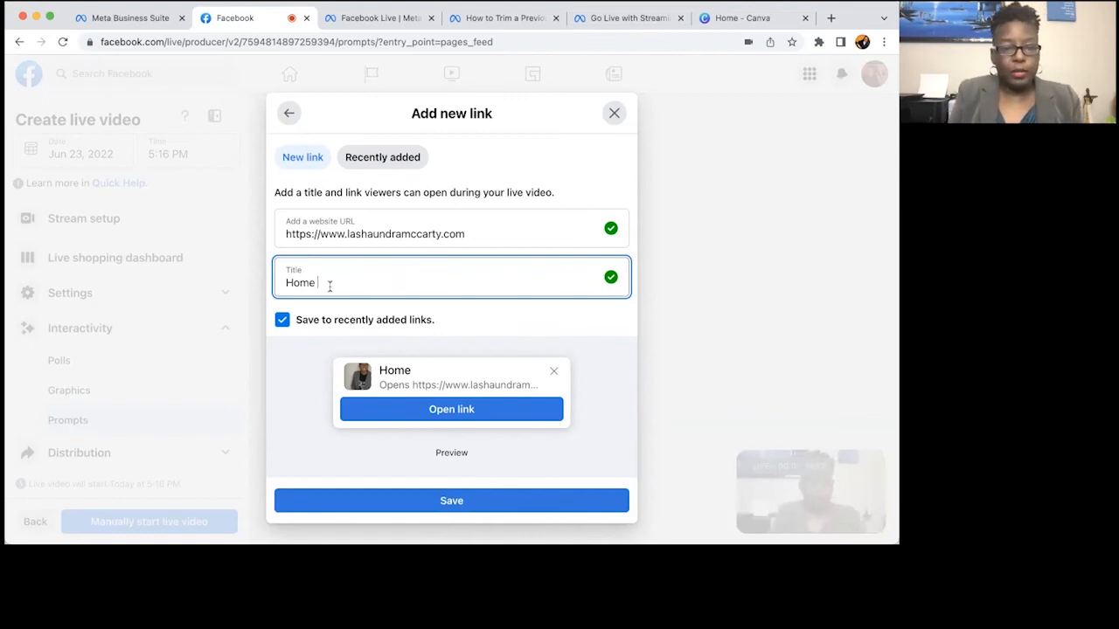
drag(329, 286, 266, 286)
text(Visit my )
text(pa)
key(BackSpace)
key(BackSpace)
key(BackSpace)
text(s)
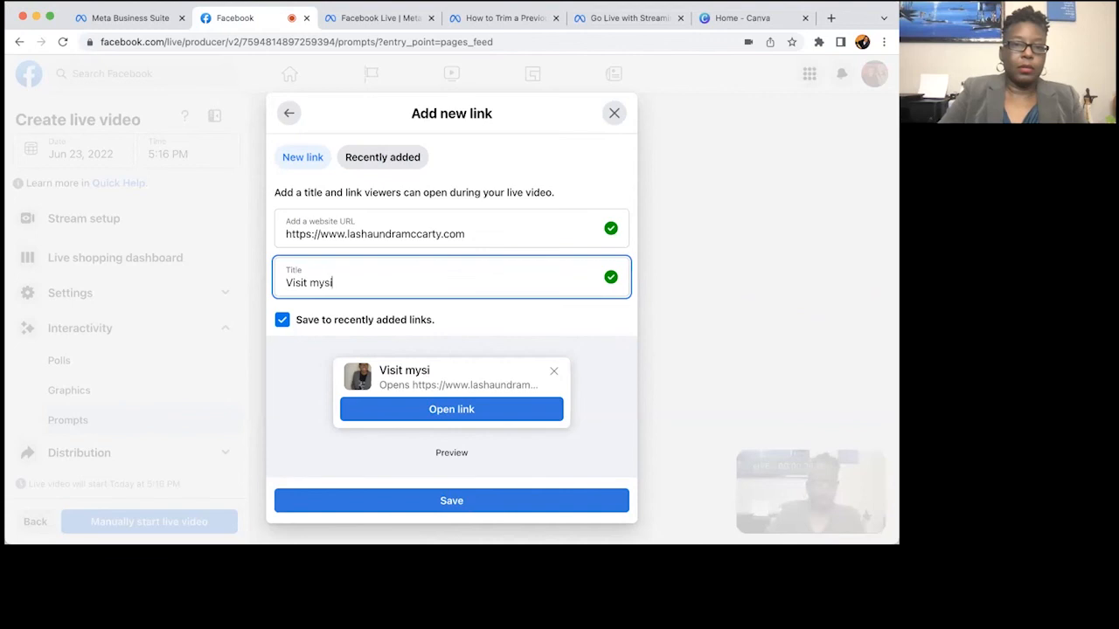
key(BackSpace)
text(s)
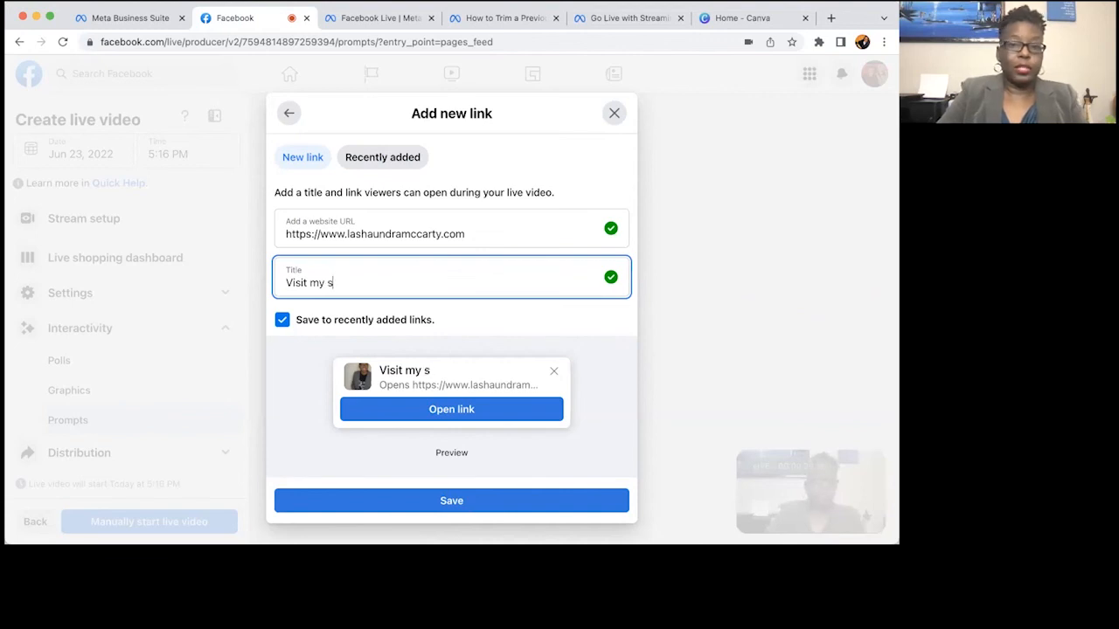
text(ite!)
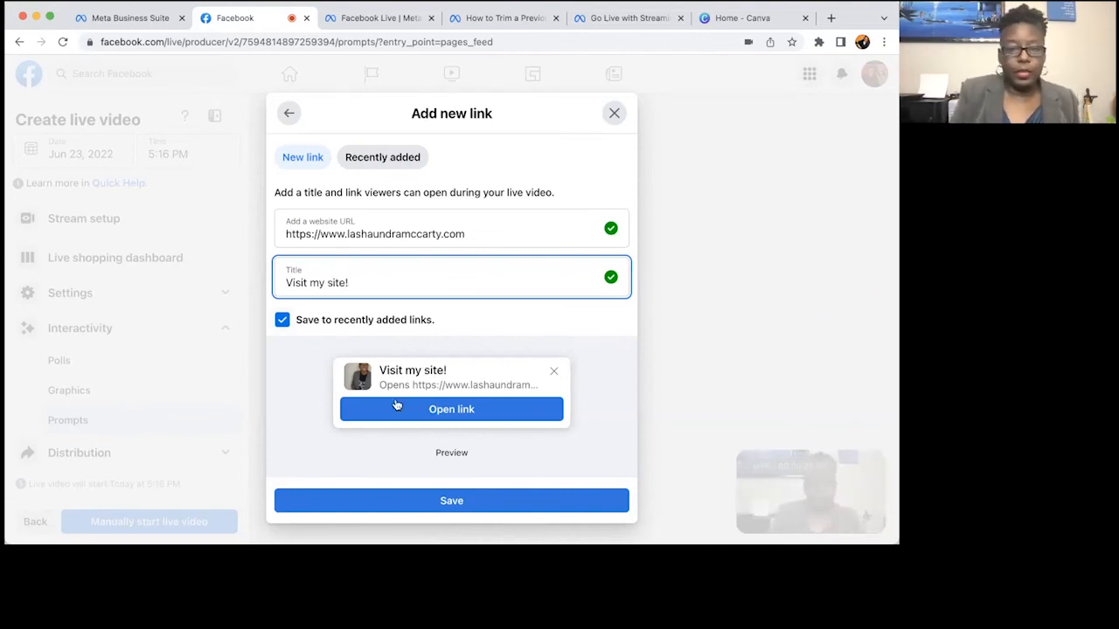
click(453, 505)
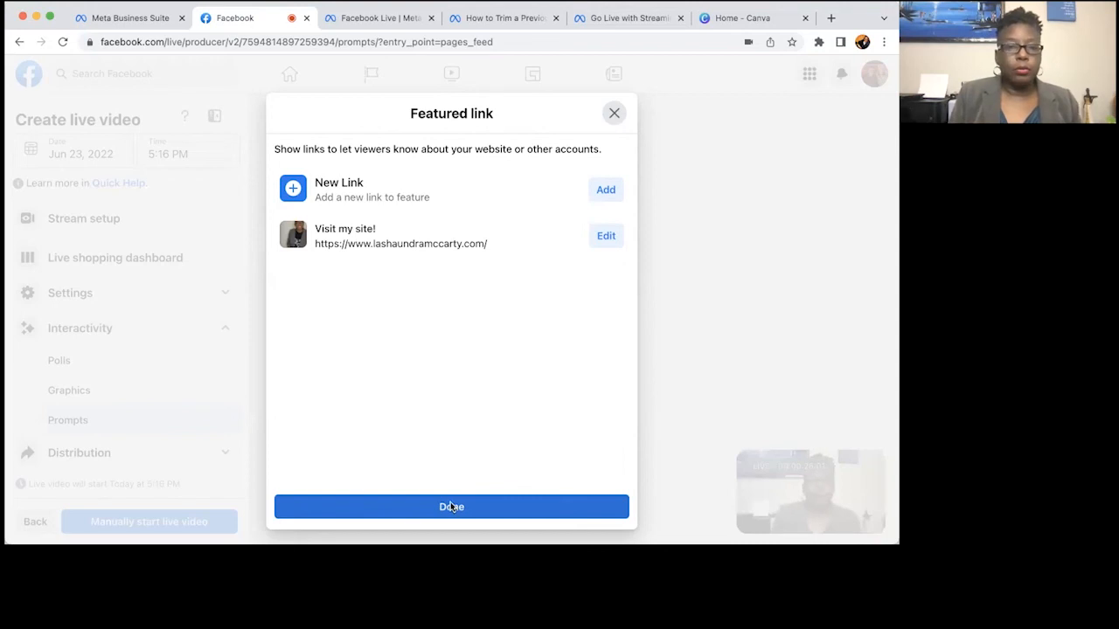
Close the Featured link list with the 'Visit my site!' link saved.
click(450, 506)
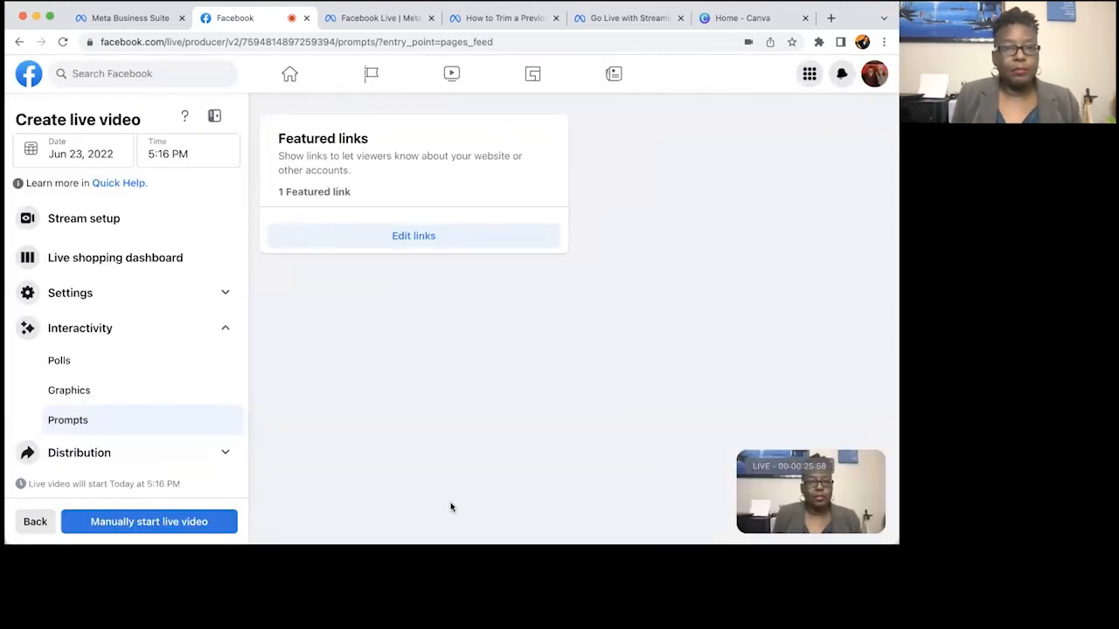